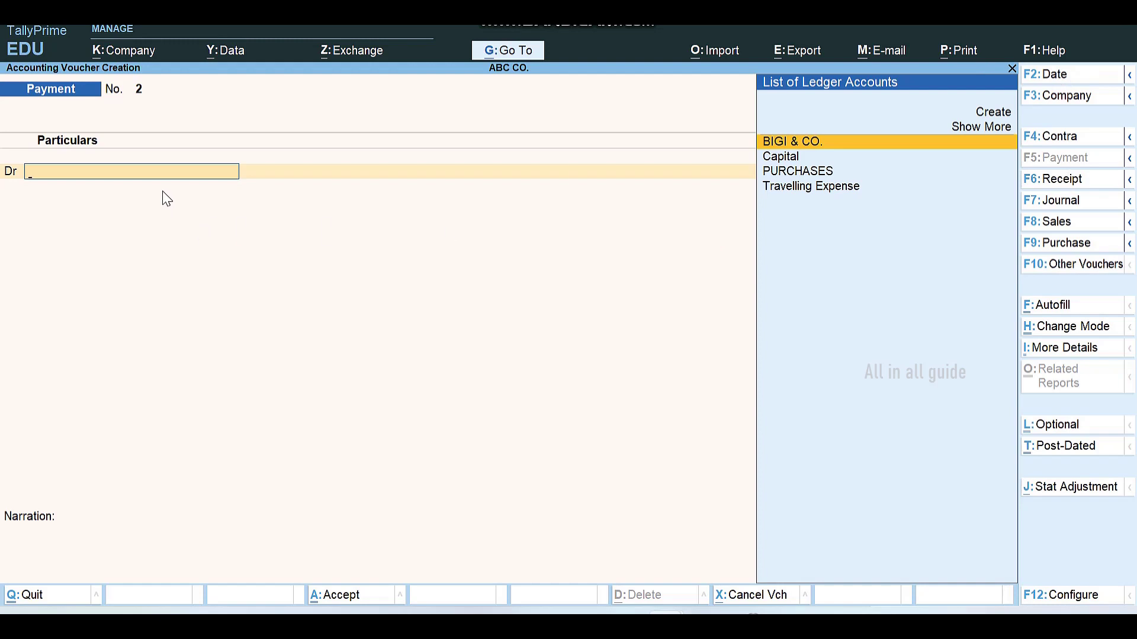
# Create a ledger named SALARY under Indirect Expenses from the payment voucher's debit entry
pyautogui.write('S')
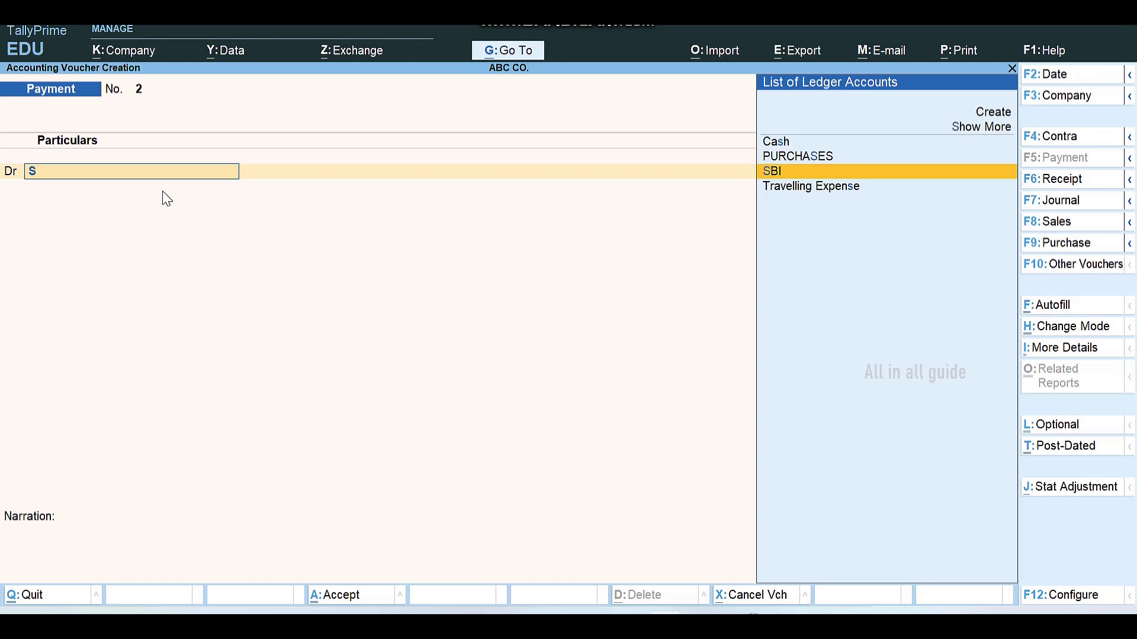
pyautogui.hotkey('alt', 'c')
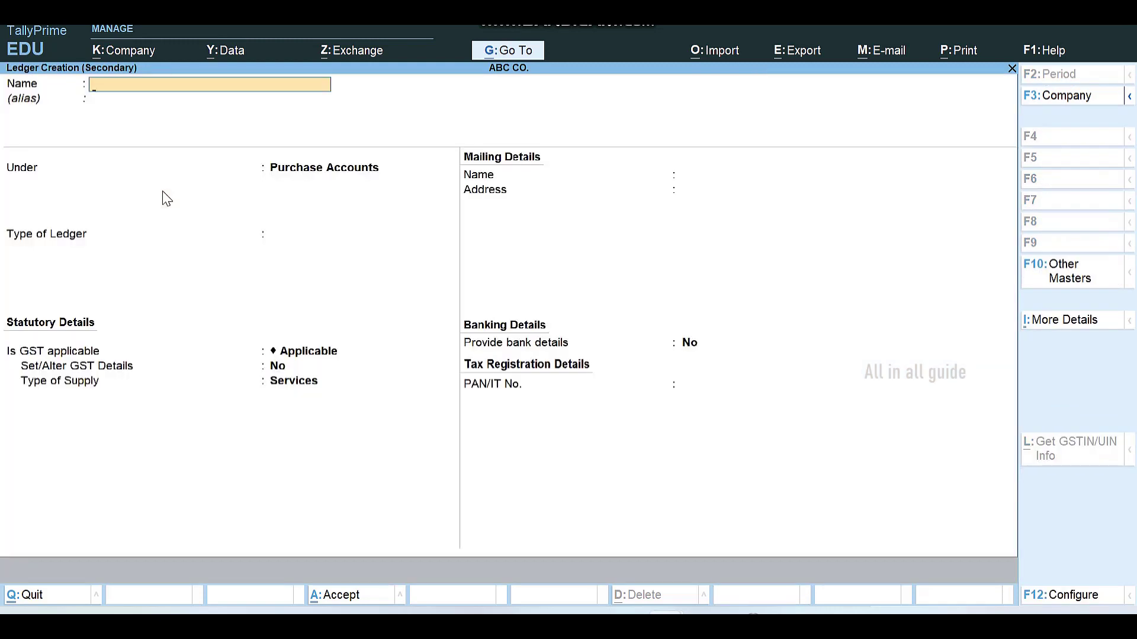
pyautogui.write('SALARY')
pyautogui.press('Return')
pyautogui.press('Return')
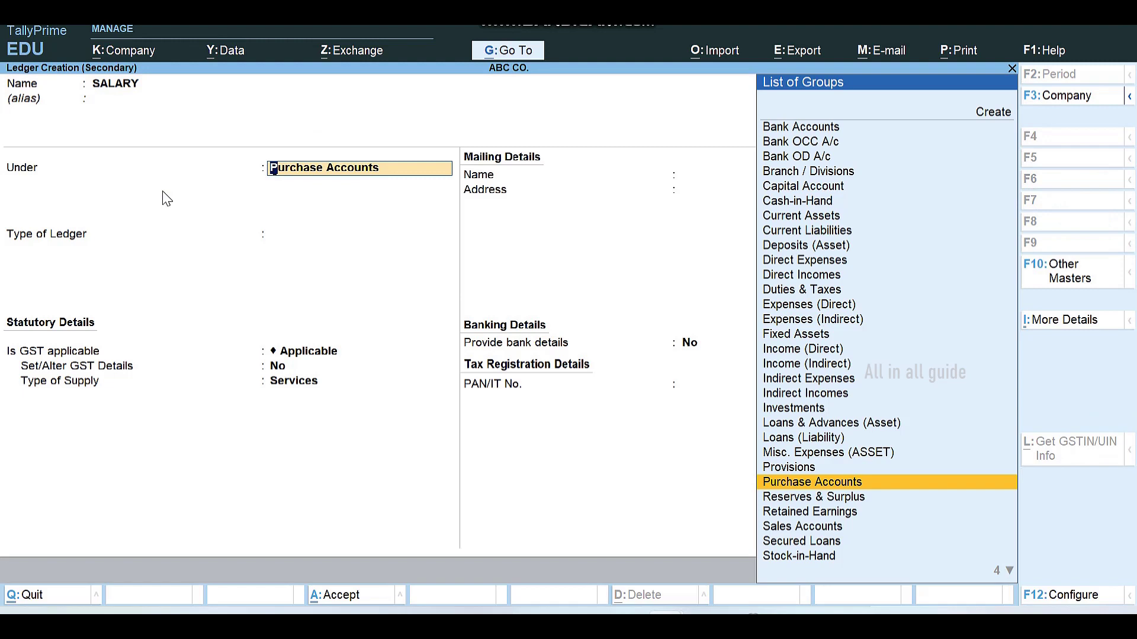
pyautogui.write('IN')
pyautogui.press('Down')
pyautogui.press('Down')
pyautogui.press('Down')
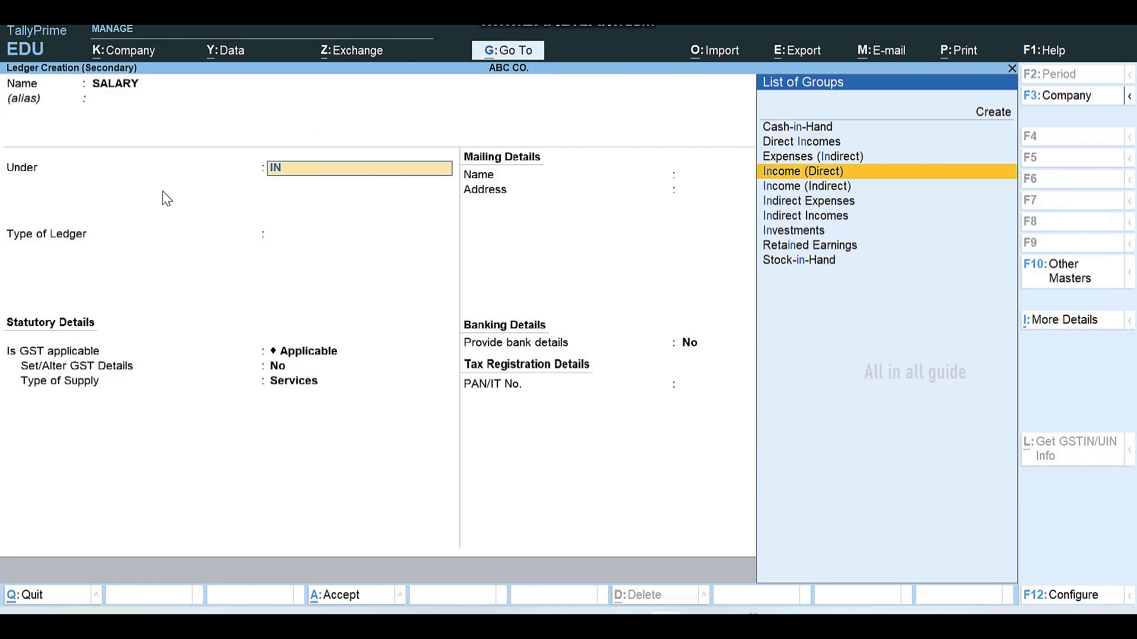
pyautogui.press('Return')
pyautogui.press('Return')
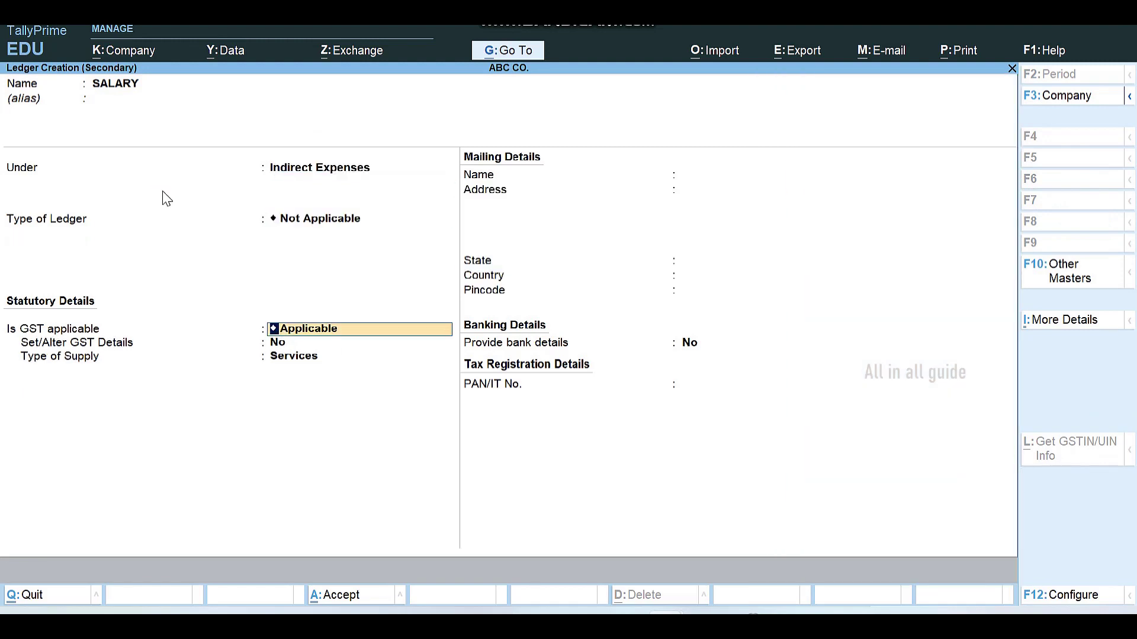
pyautogui.hotkey('ctrl', 'a')
# Debit SALARY with 2,000, credit Cash for the same amount, and save the payment voucher without a narration
pyautogui.write('2000')
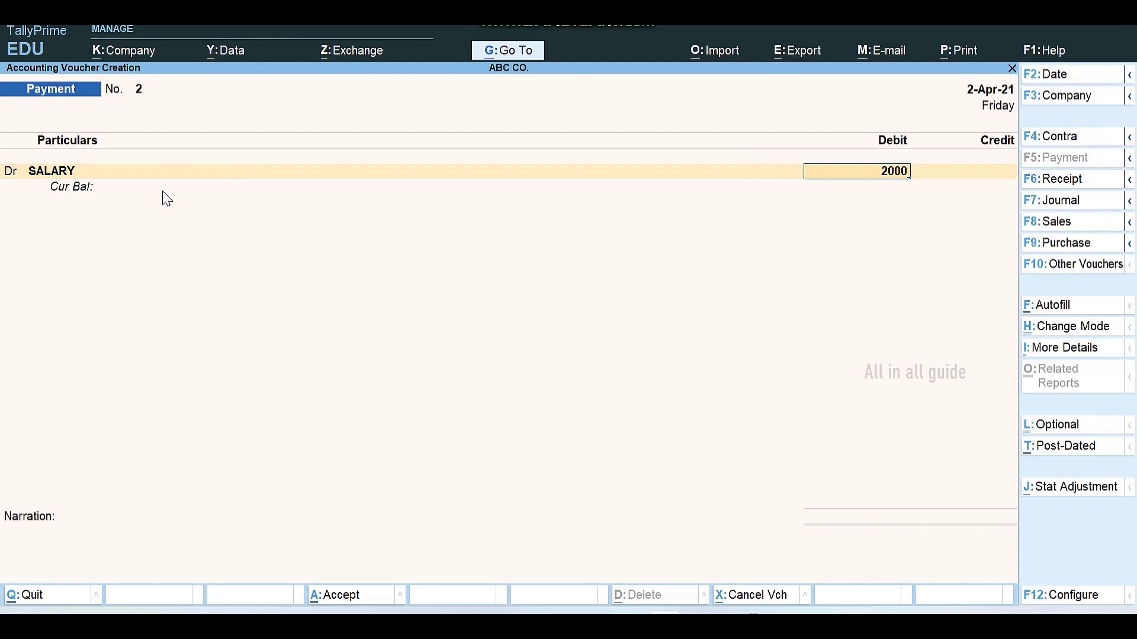
pyautogui.press('Return')
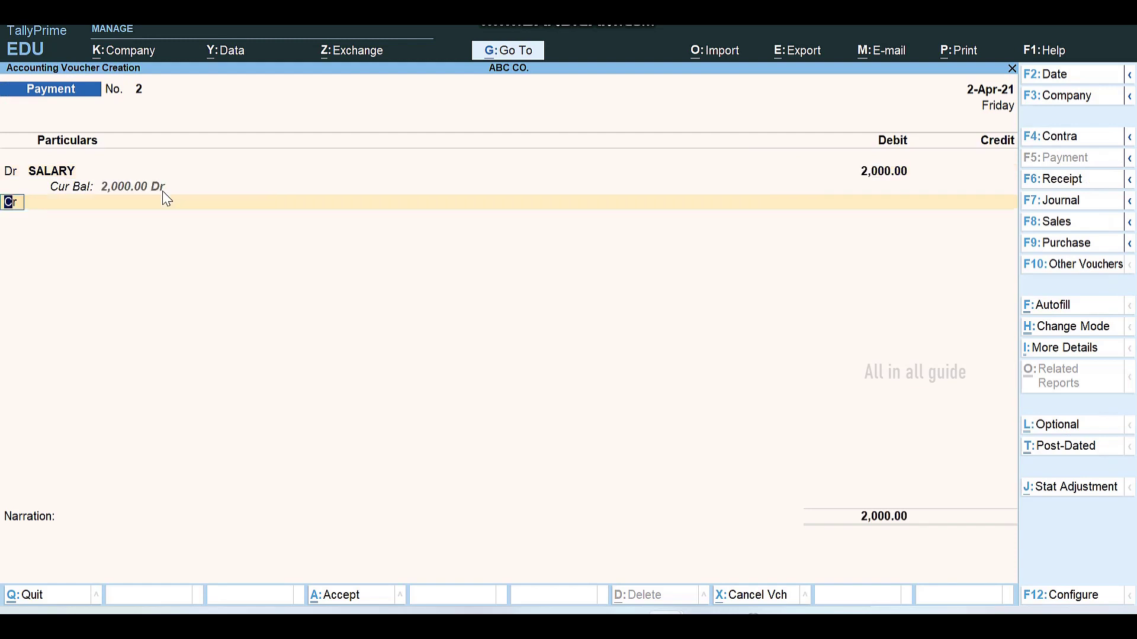
pyautogui.press('Return')
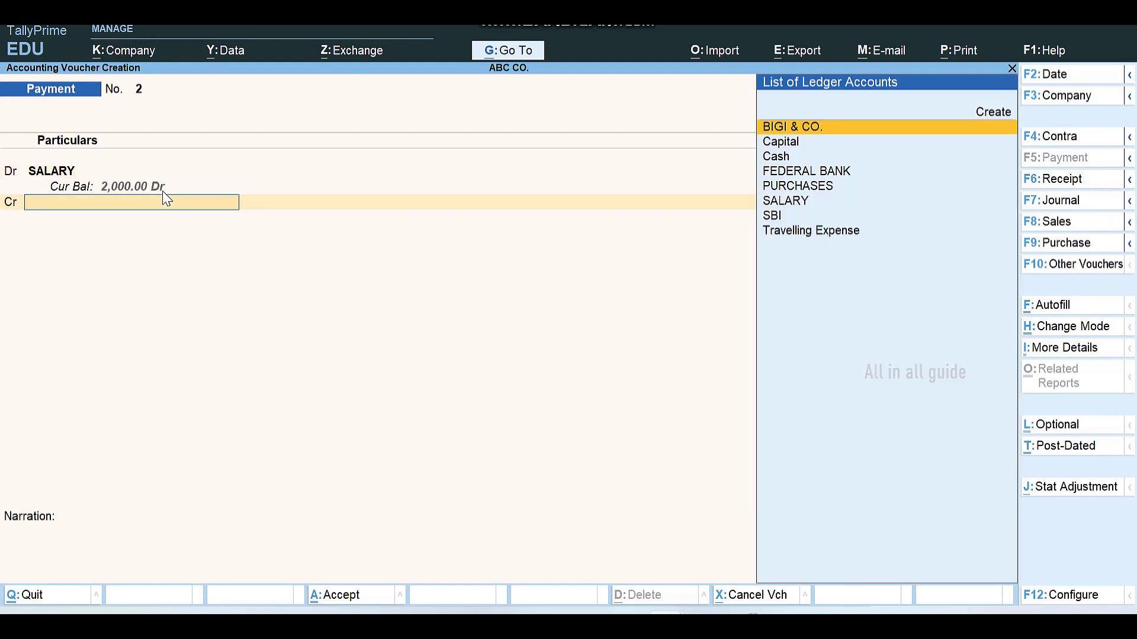
pyautogui.press('Down')
pyautogui.press('Down')
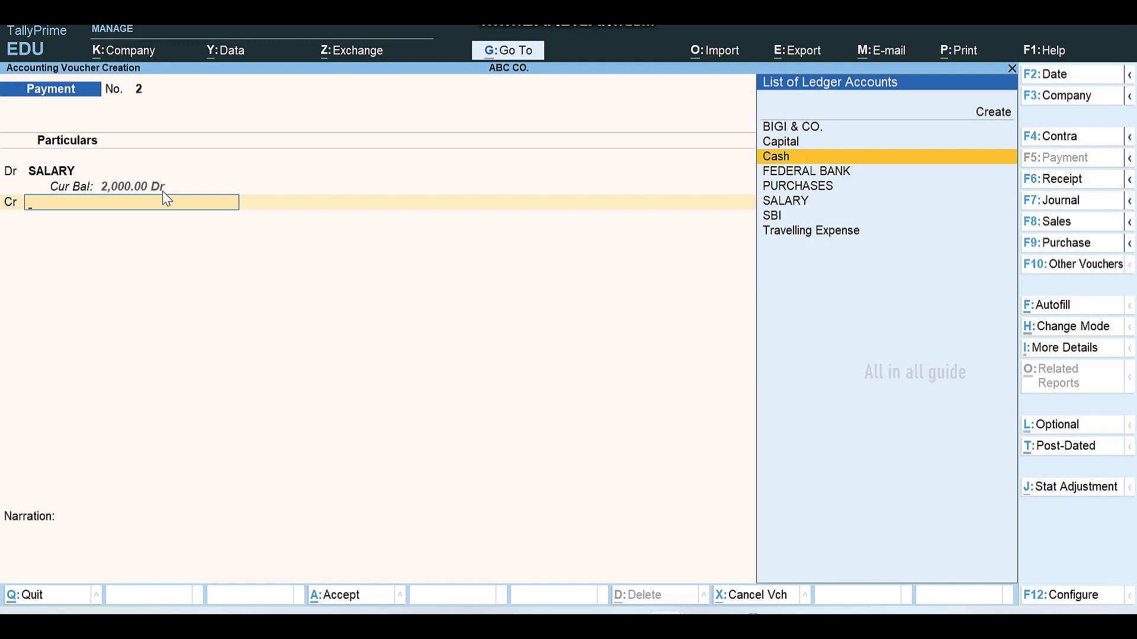
pyautogui.press('Down')
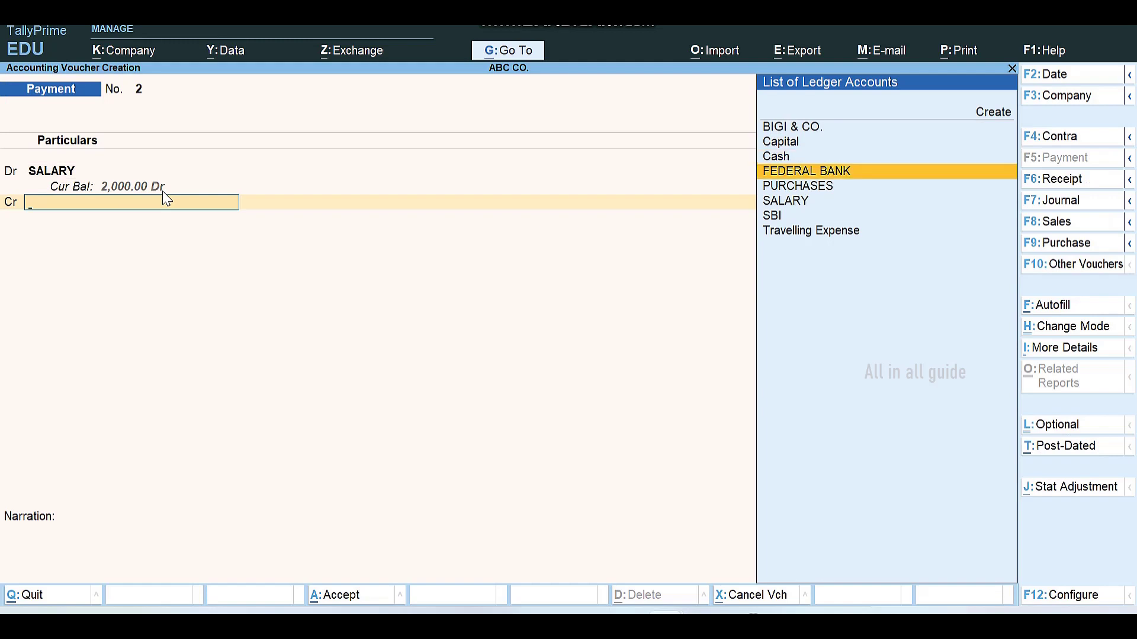
pyautogui.press('Up')
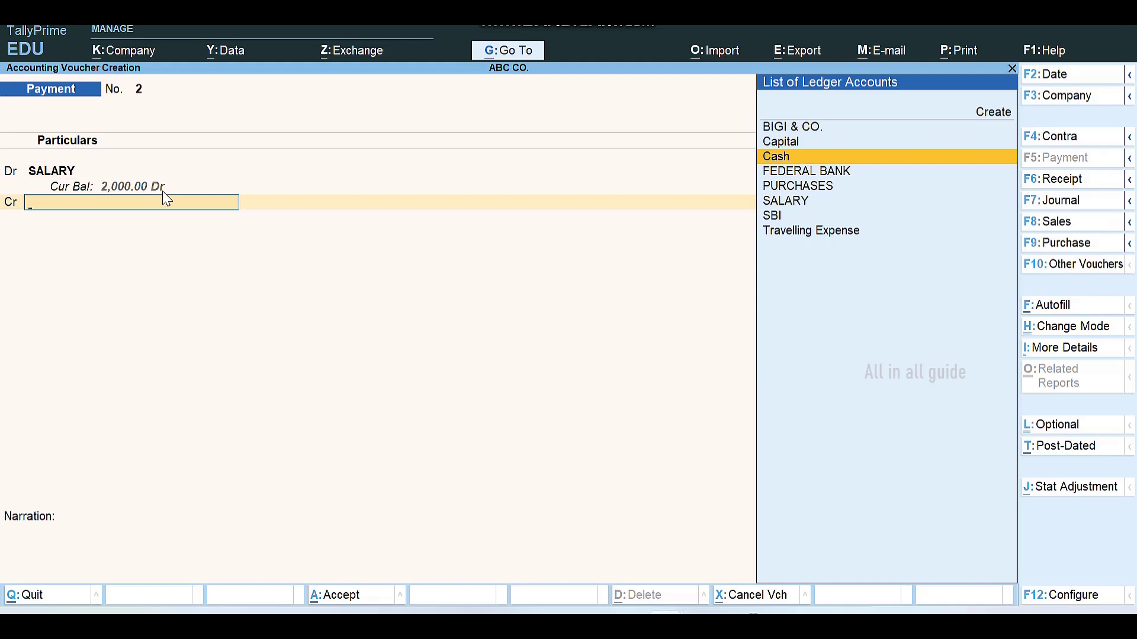
pyautogui.press('Return')
pyautogui.press('Return')
pyautogui.press('Return')
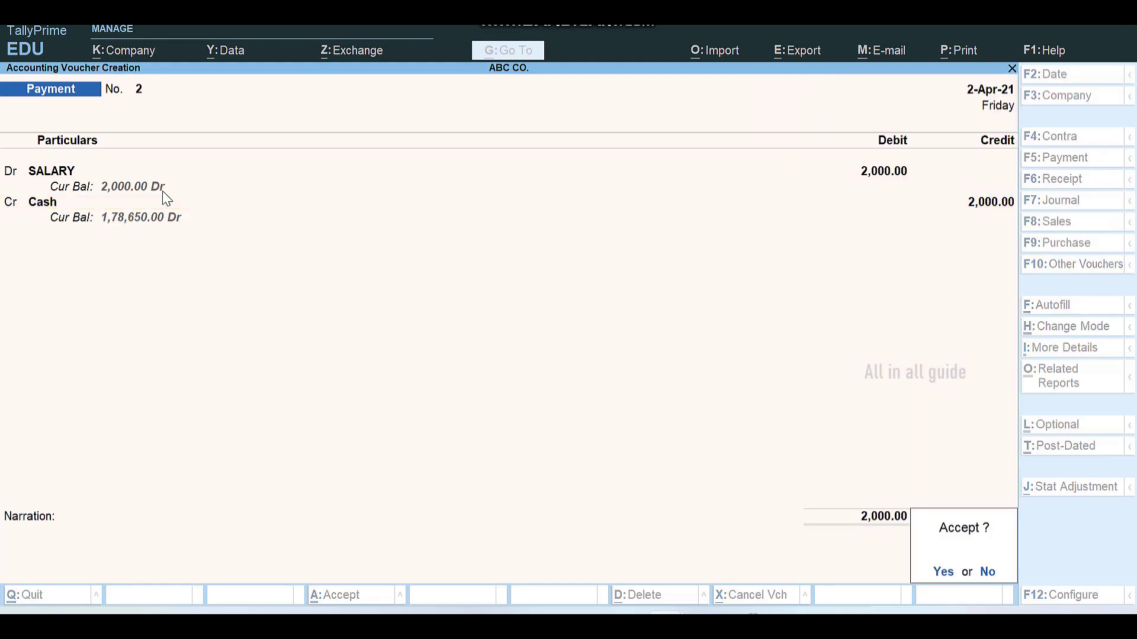
pyautogui.press('Return')
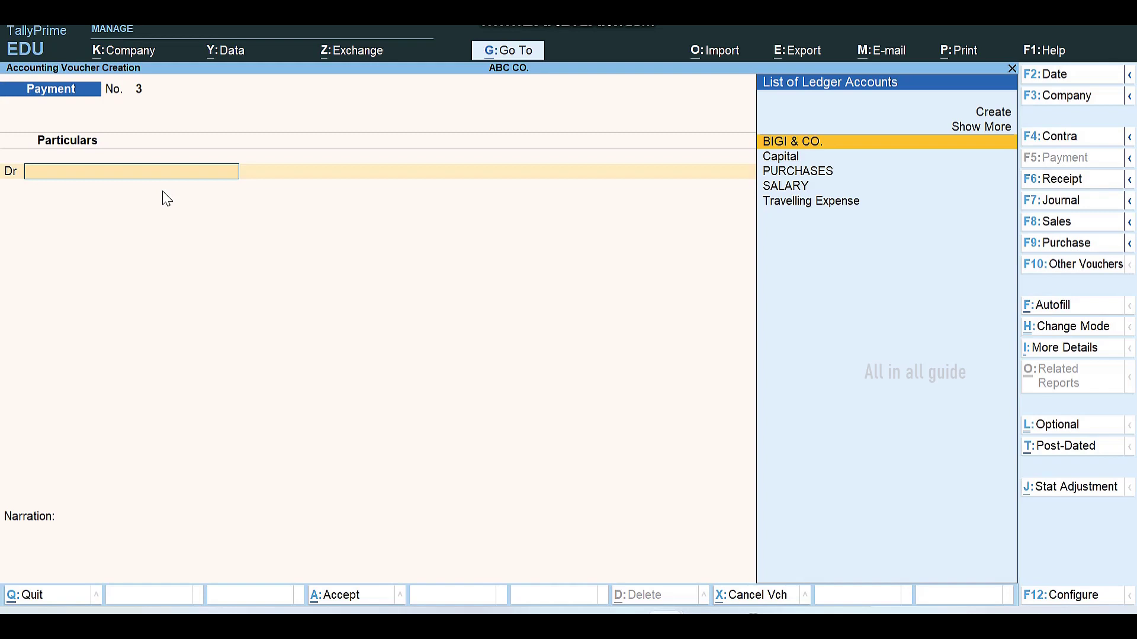
# Debit Travelling Expense with 250 in the new payment voucher
pyautogui.press('Down')
pyautogui.press('Down')
pyautogui.press('Down')
pyautogui.press('Down')
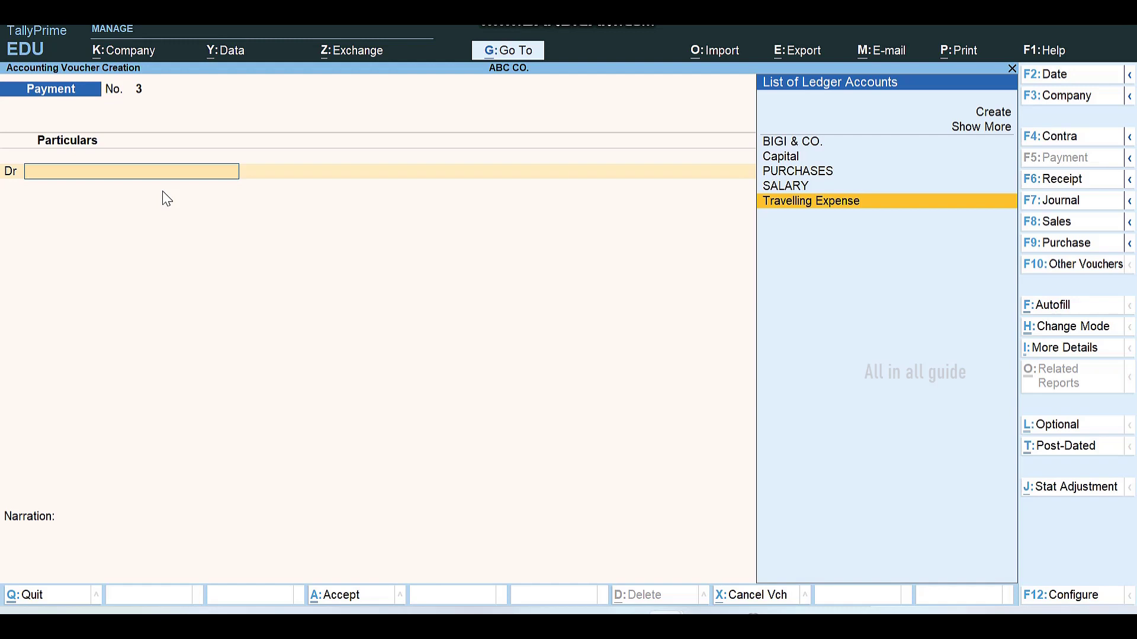
pyautogui.press('Return')
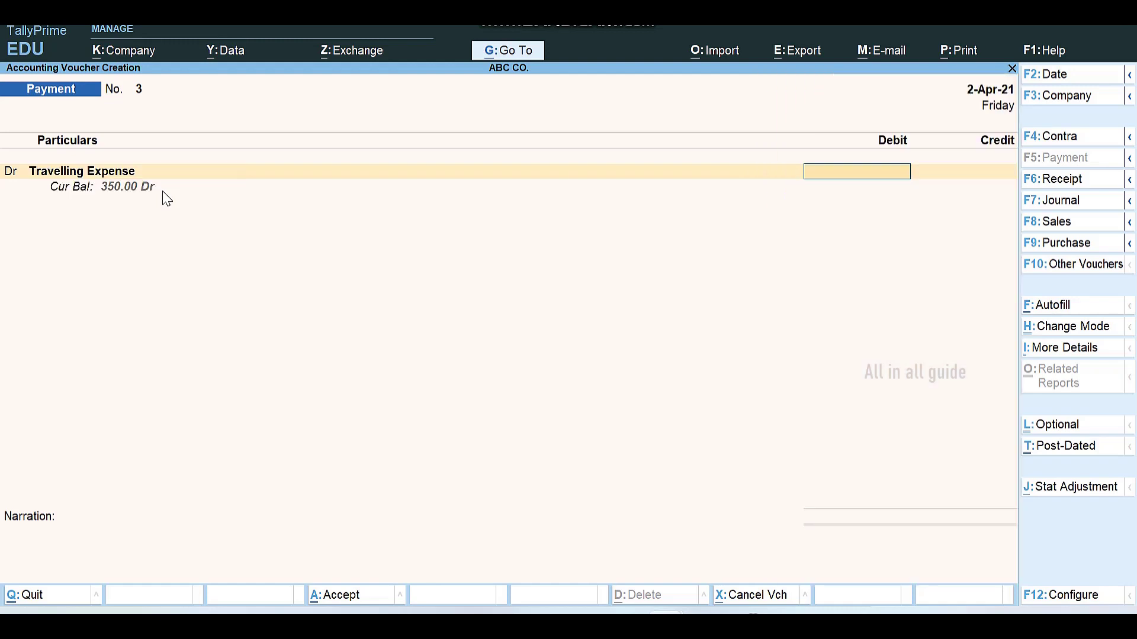
pyautogui.write('250')
pyautogui.press('Return')
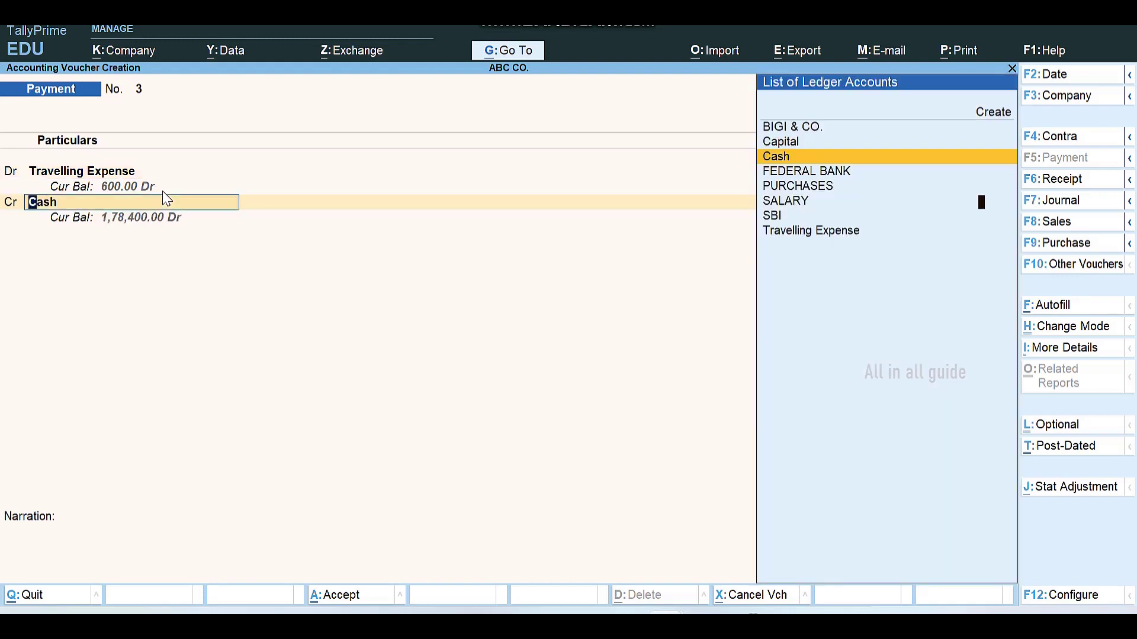
# Credit Cash with 250 and save the travelling expense voucher without a narration
pyautogui.press('Return')
pyautogui.press('Return')
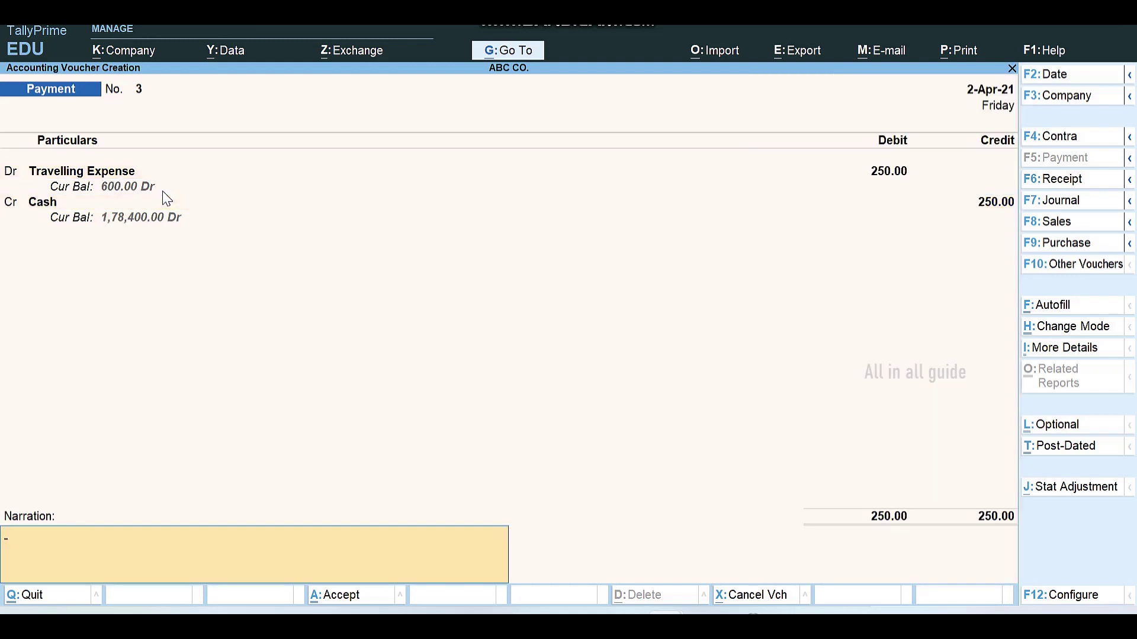
pyautogui.press('Return')
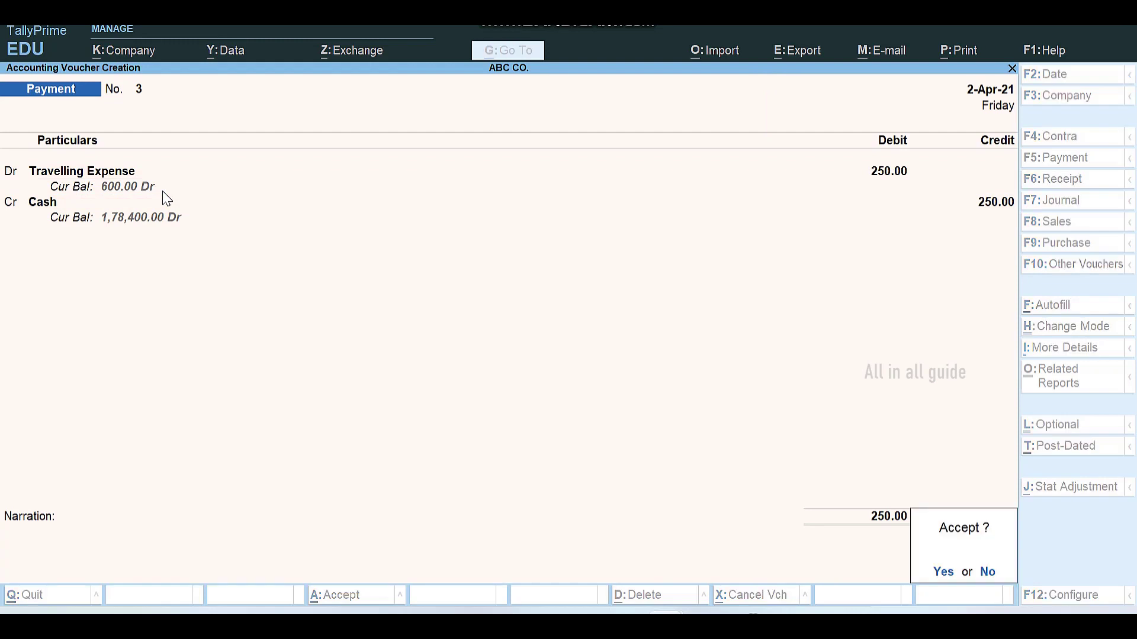
pyautogui.press('Return')
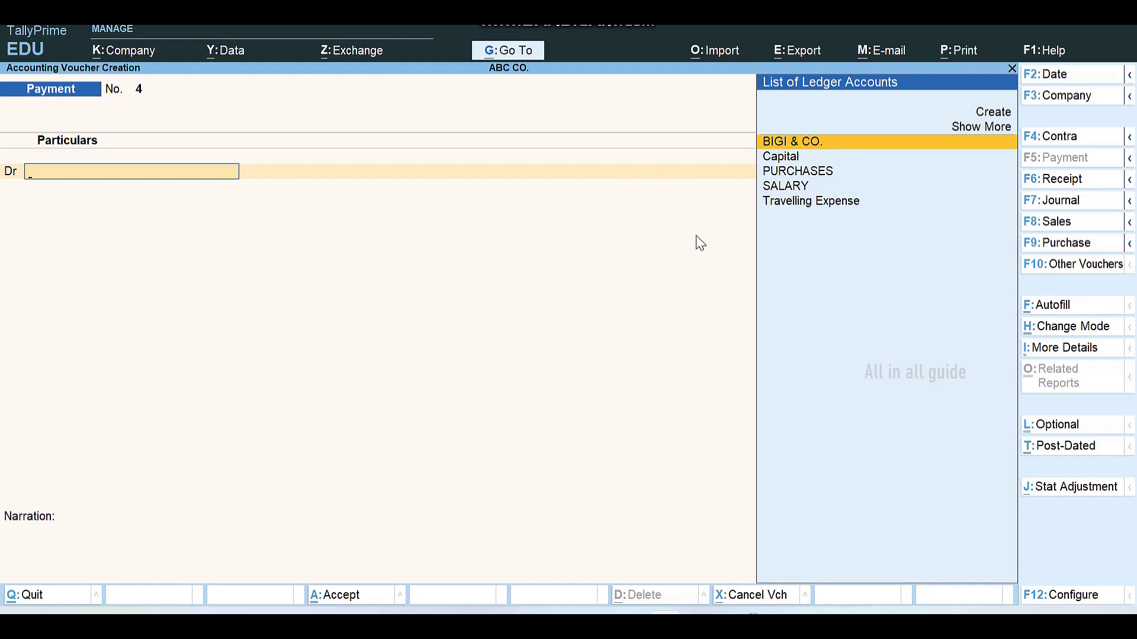
# Debit BIGI & CO. with 3,500 in a new payment voucher and allocate it as Agst Ref to bill 989
pyautogui.press('Return')
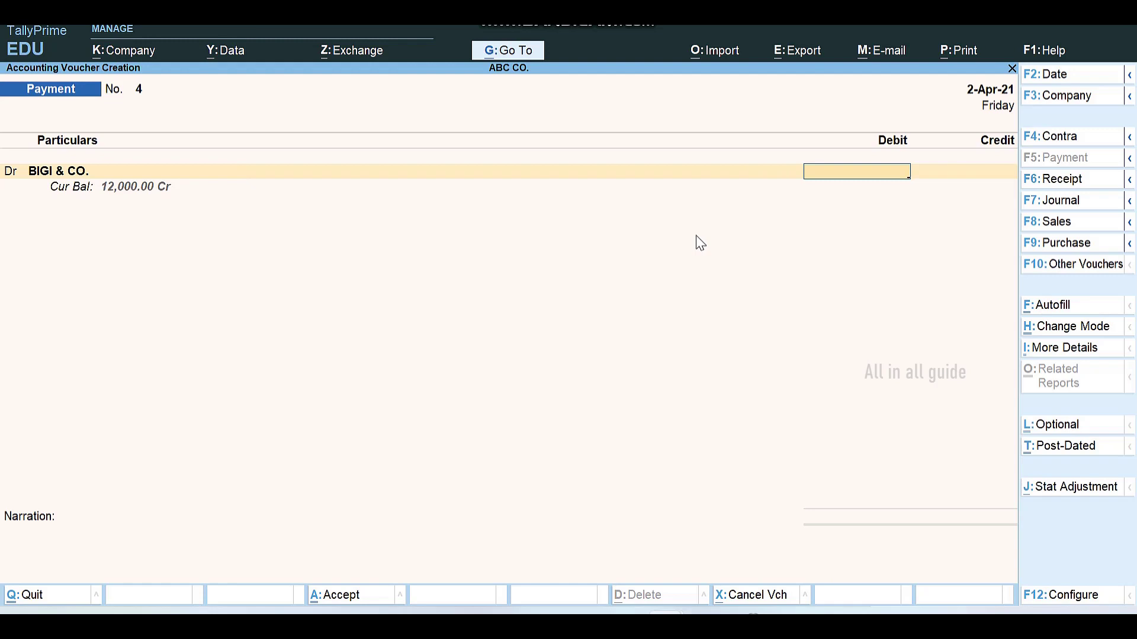
pyautogui.write('35000')
pyautogui.press('BackSpace')
pyautogui.press('Return')
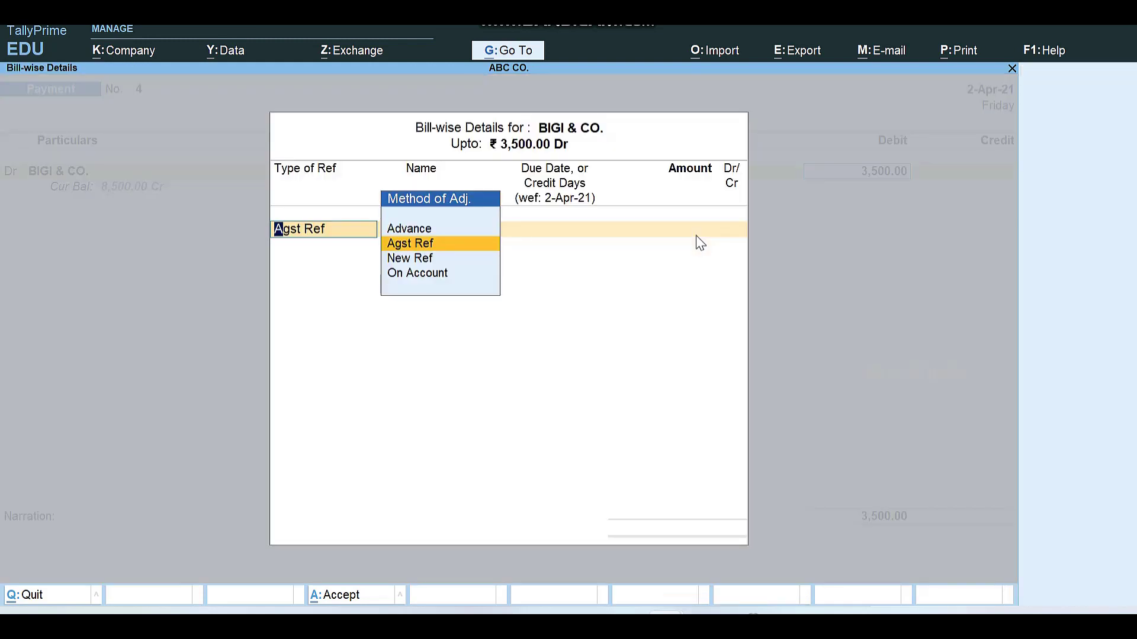
pyautogui.press('Return')
pyautogui.press('Return')
pyautogui.press('Return')
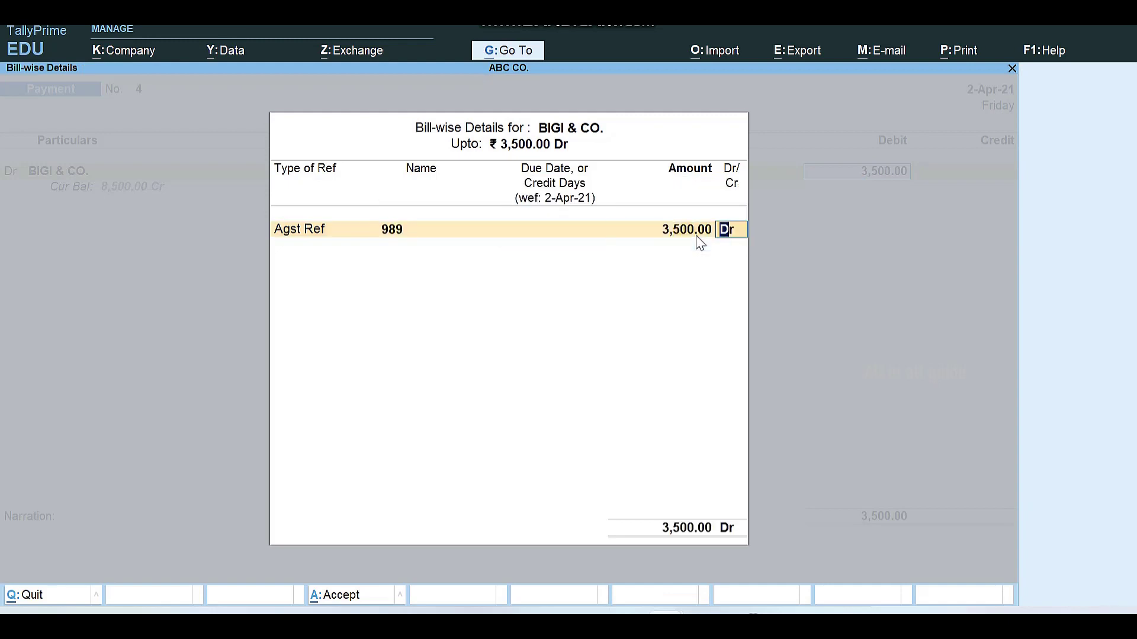
pyautogui.press('Return')
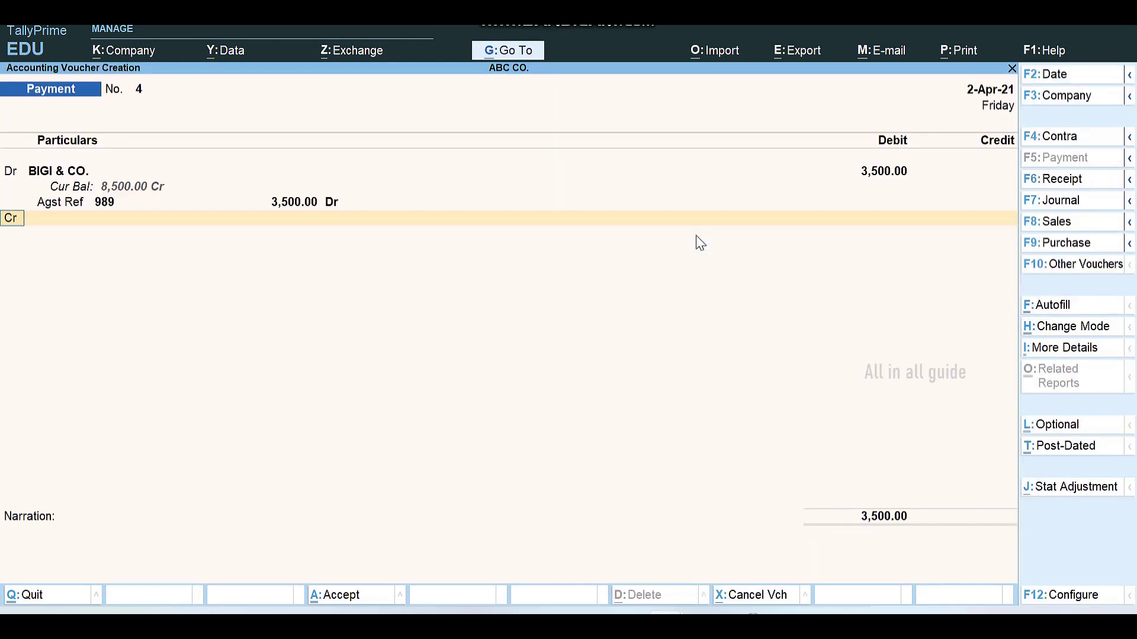
# Choose FEDERAL BANK as the credit ledger for the BIGI & CO. payment
pyautogui.press('Return')
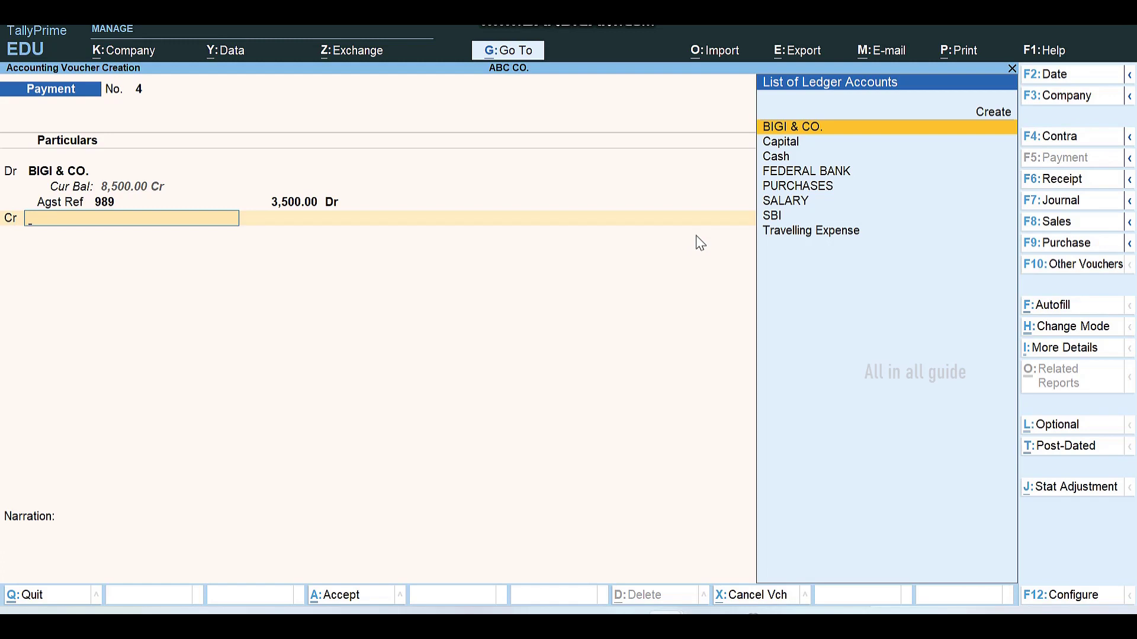
pyautogui.press('Down')
pyautogui.press('Down')
pyautogui.press('Down')
pyautogui.press('Down')
pyautogui.press('Down')
pyautogui.press('Down')
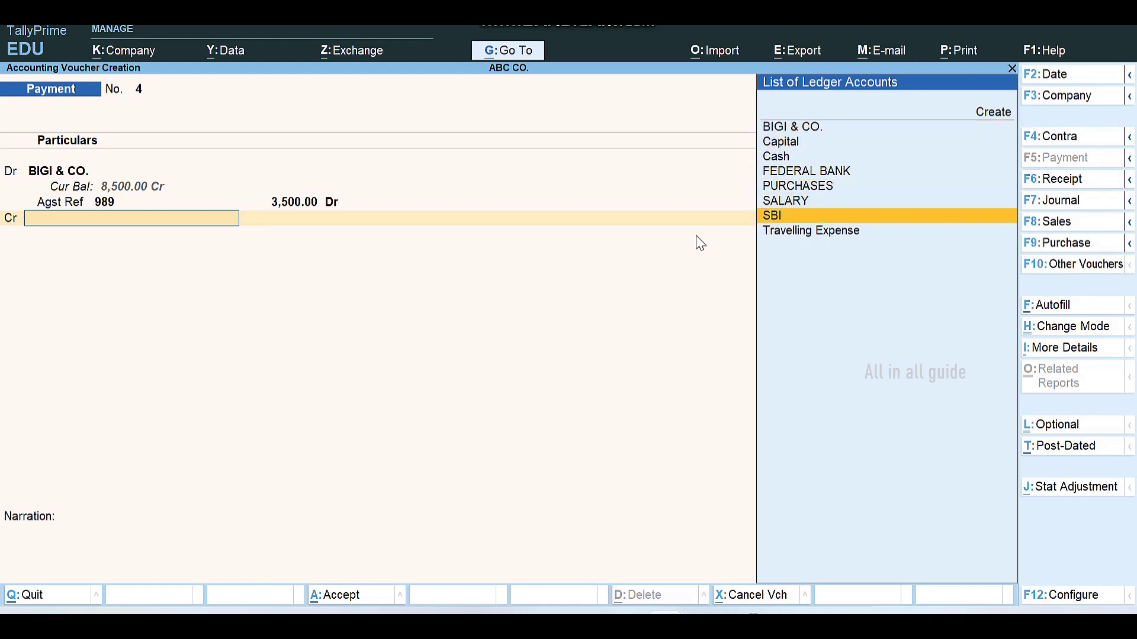
pyautogui.press('Up')
pyautogui.press('Up')
pyautogui.press('Up')
pyautogui.press('Down')
pyautogui.press('Down')
pyautogui.press('Down')
pyautogui.press('Up')
pyautogui.press('Up')
pyautogui.press('Up')
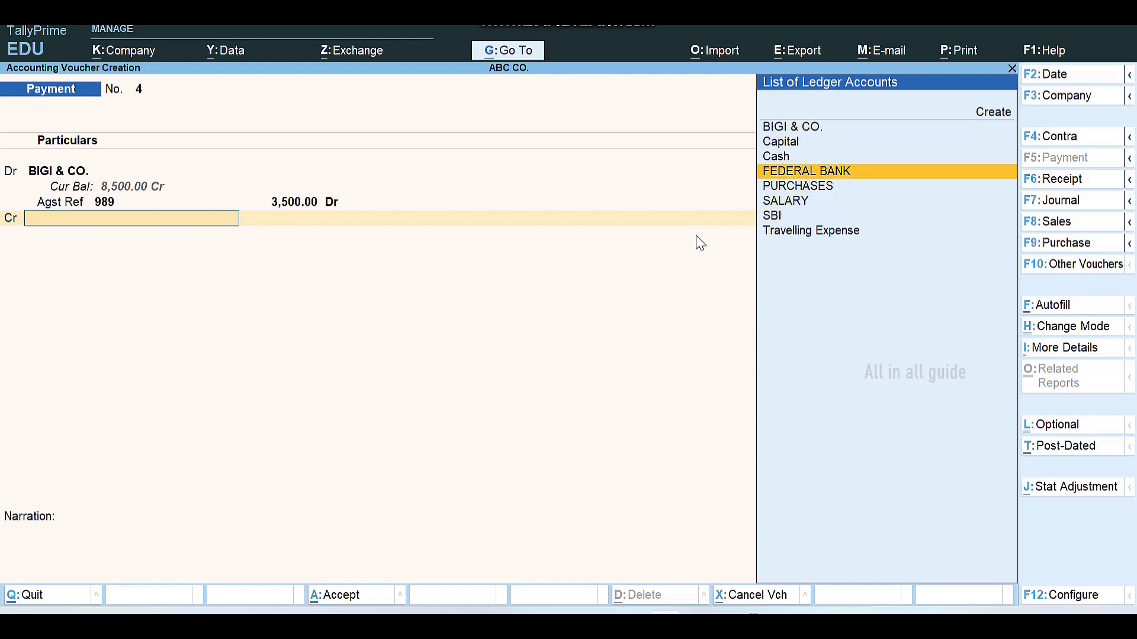
pyautogui.press('Return')
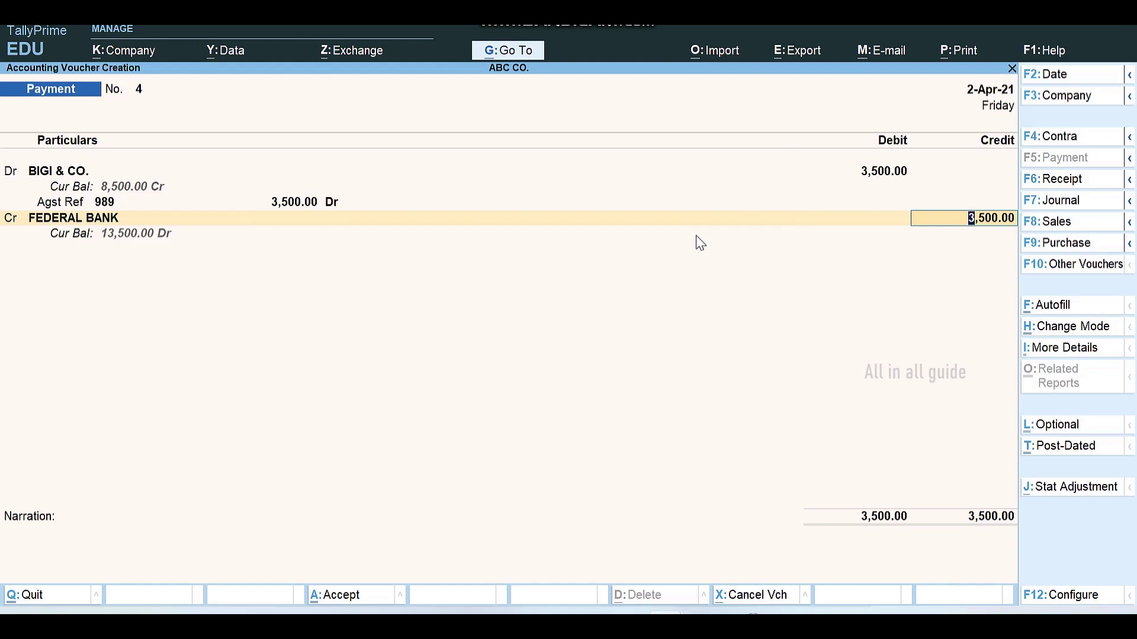
# Allocate the 3,500 bank credit as a Cheque transaction and save the voucher without a narration
pyautogui.press('Return')
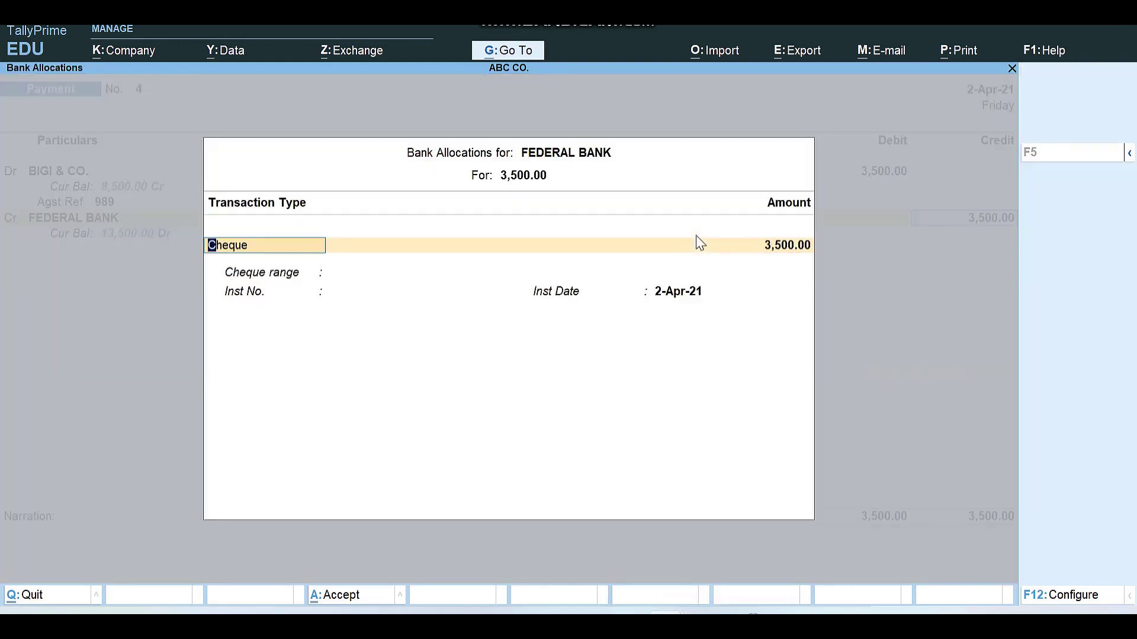
pyautogui.press('Return')
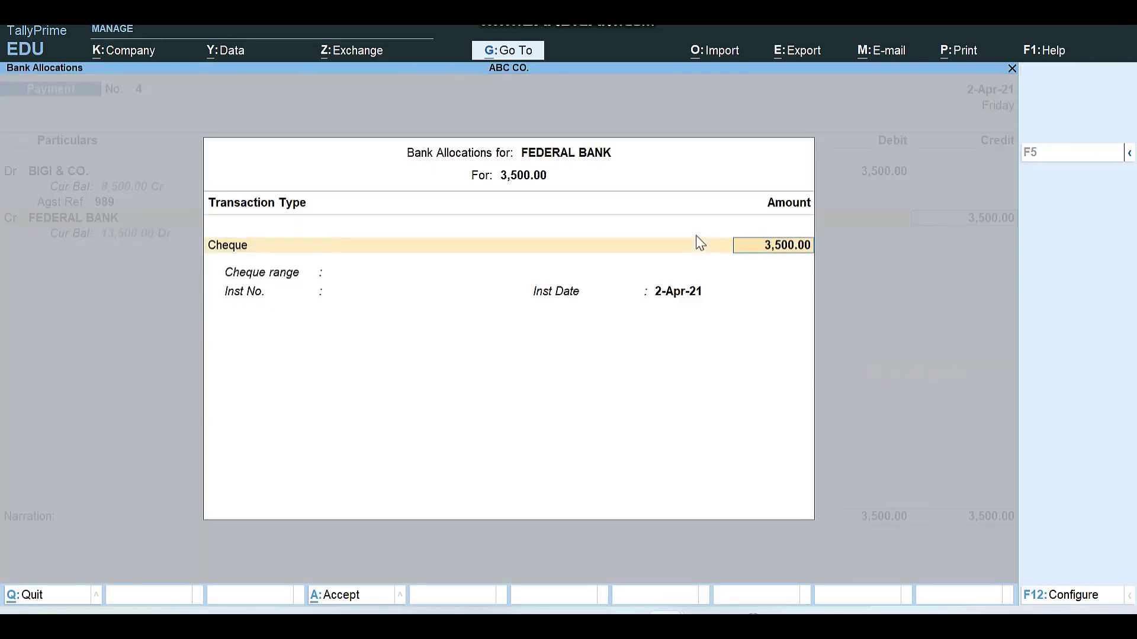
pyautogui.press('Return')
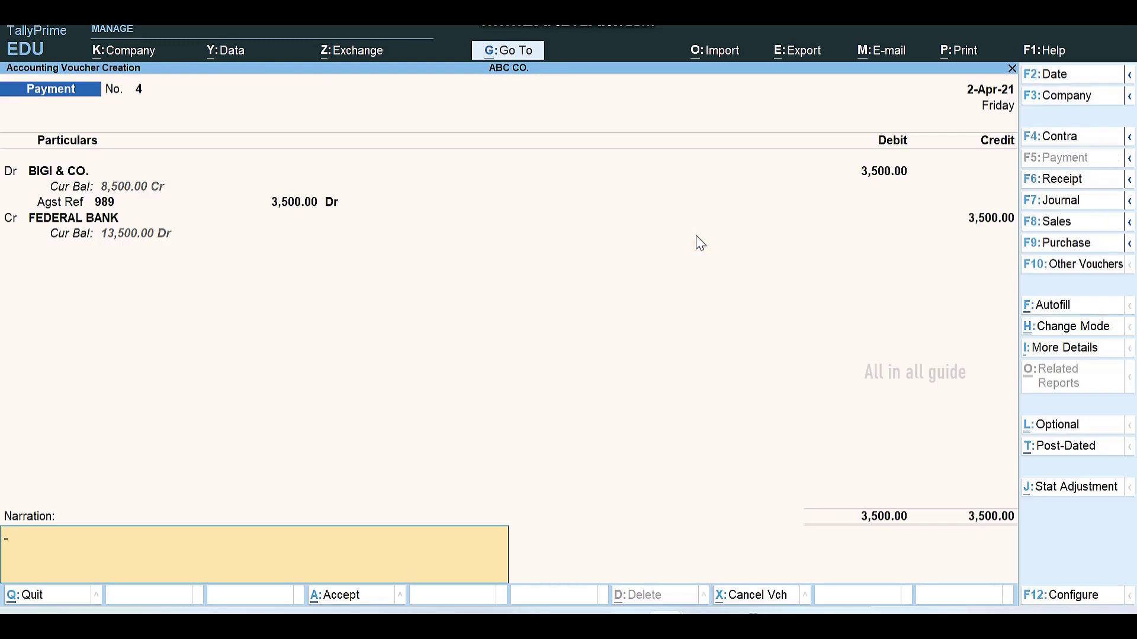
pyautogui.press('Return')
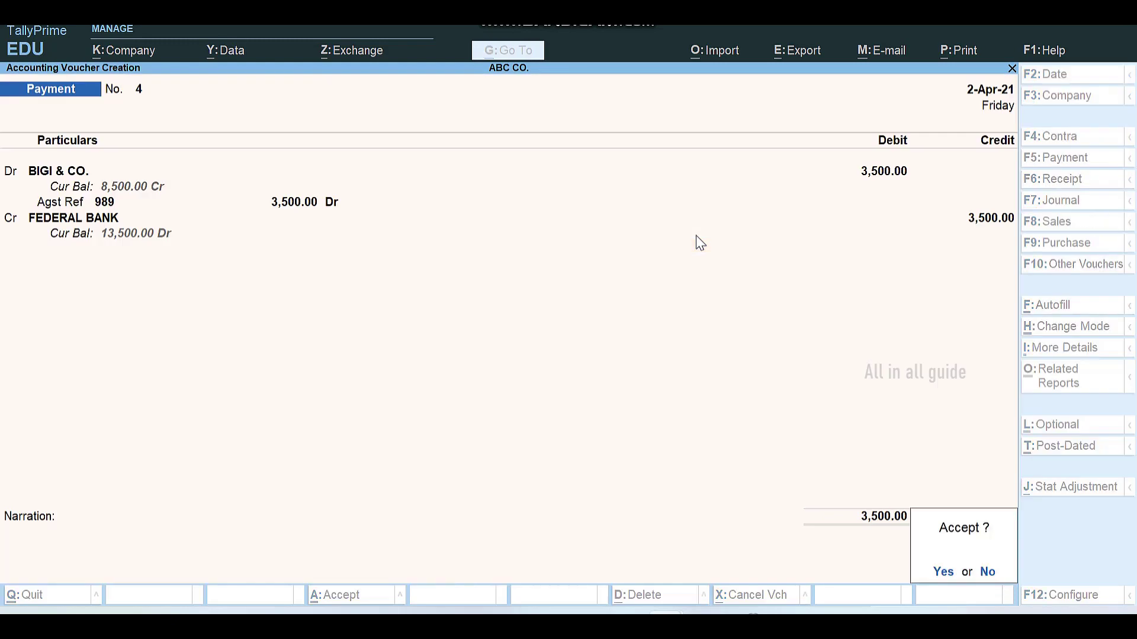
pyautogui.press('Return')
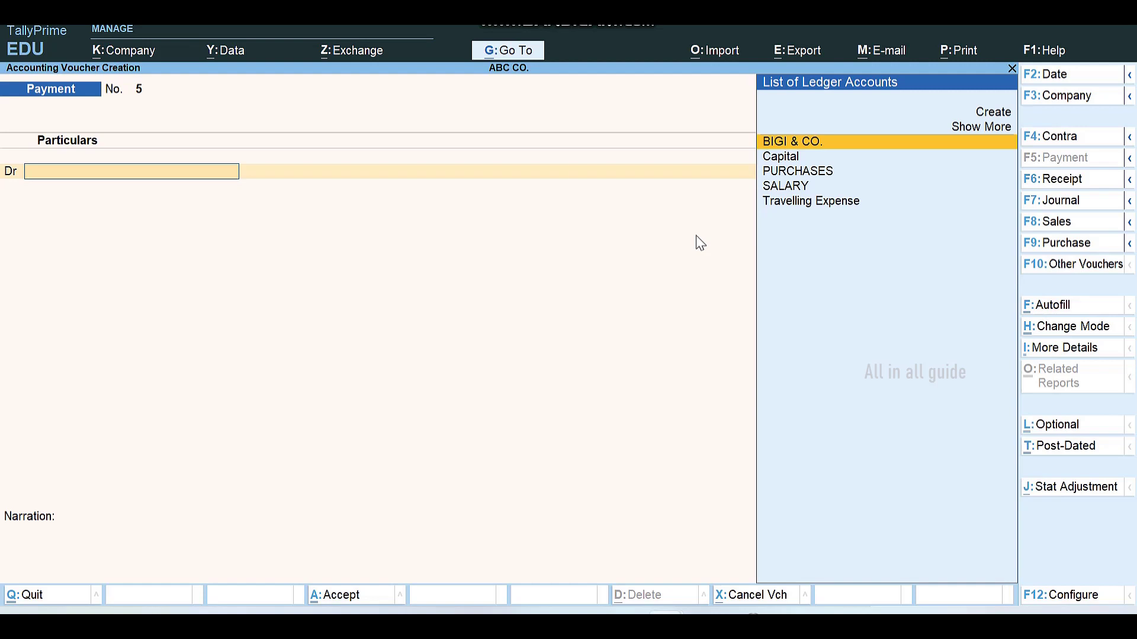
# Create a RENT ledger under Indirect Expenses from the debit line of the new payment voucher
pyautogui.hotkey('alt', 'c')
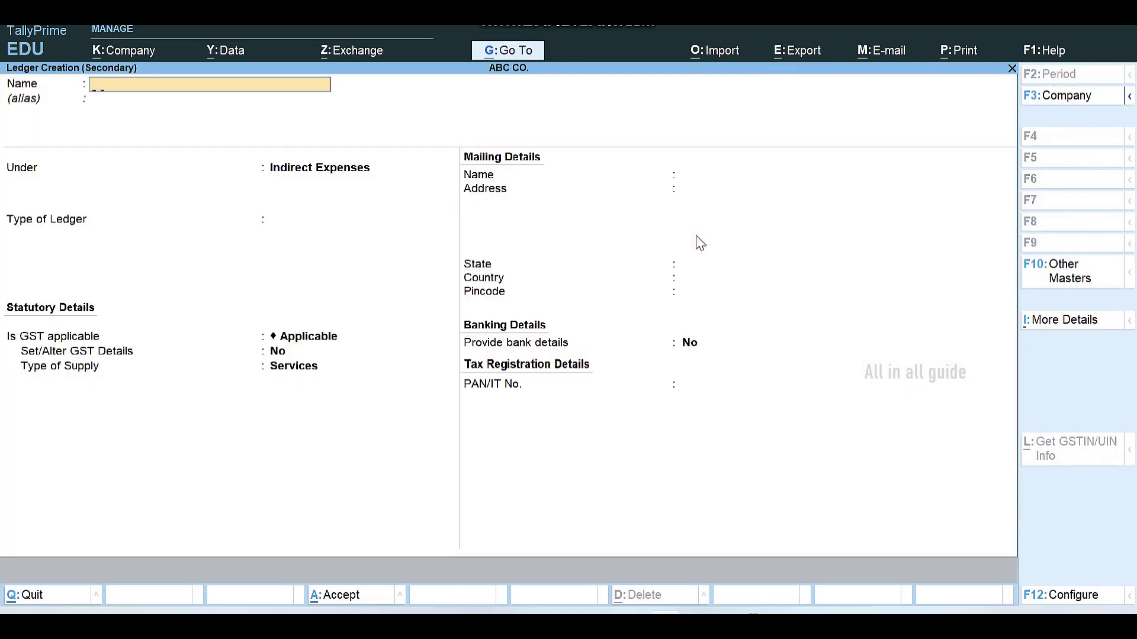
pyautogui.write('REN')
pyautogui.press('Return')
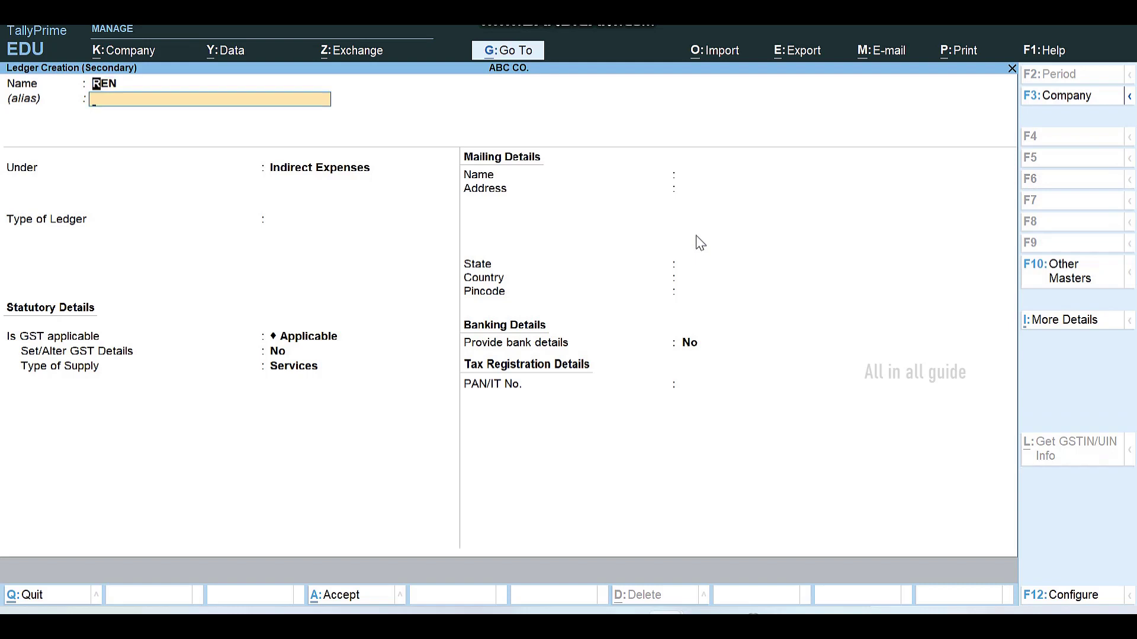
pyautogui.press('BackSpace')
pyautogui.write('RENT')
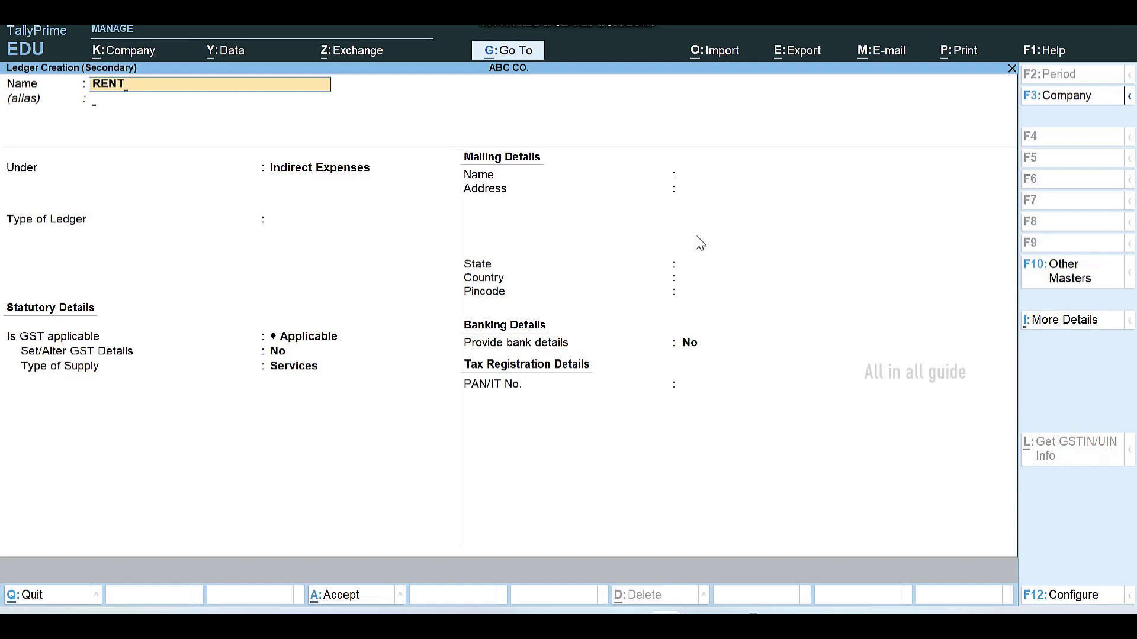
pyautogui.press('Return')
pyautogui.press('Return')
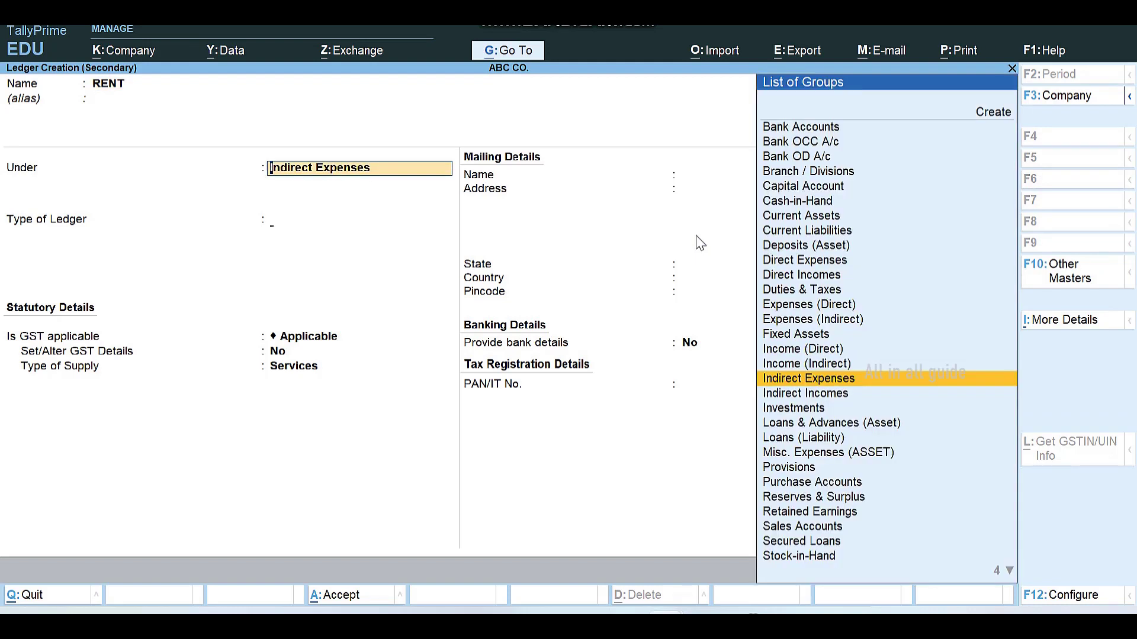
pyautogui.press('Return')
pyautogui.hotkey('ctrl', 'a')
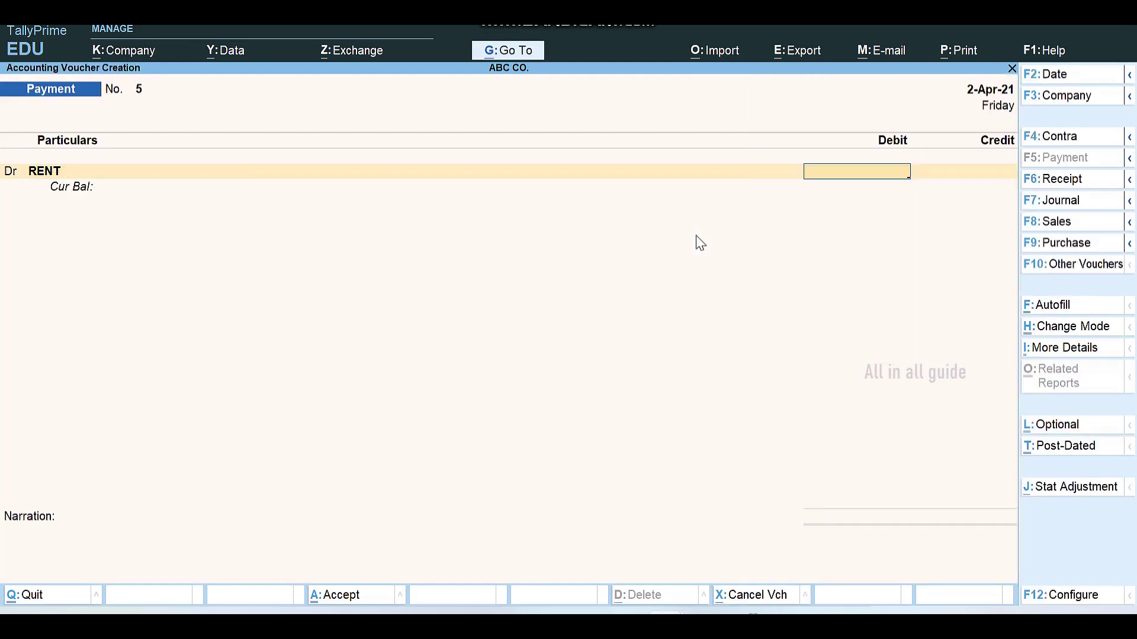
# Debit RENT with 1,500 and choose Cash as the credit ledger in the payment voucher
pyautogui.write('1500')
pyautogui.press('Return')
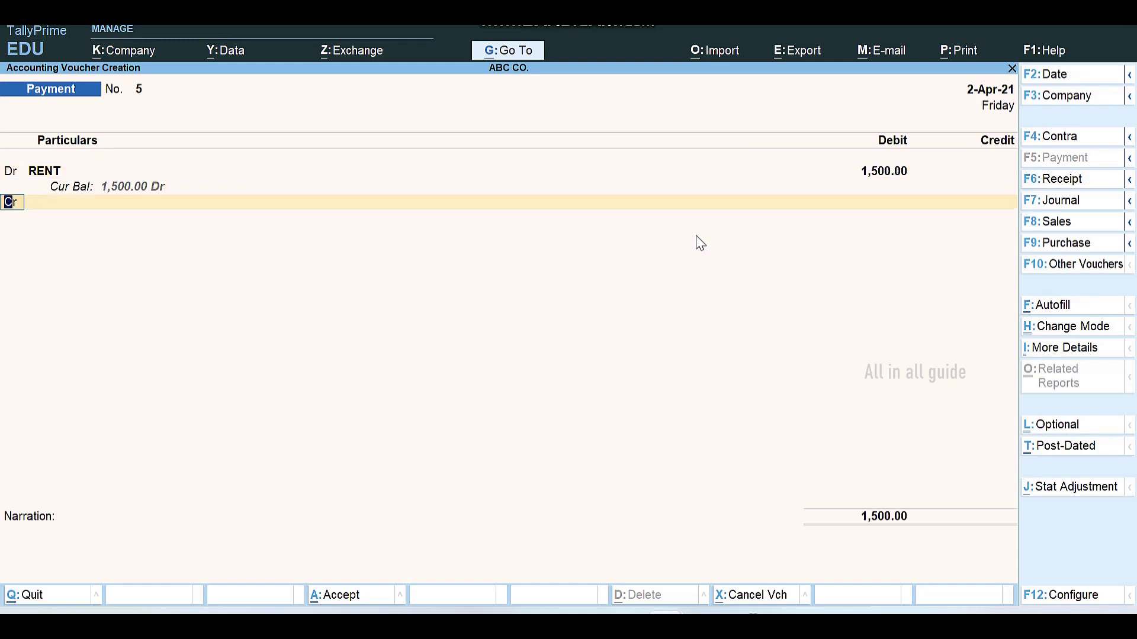
pyautogui.press('Return')
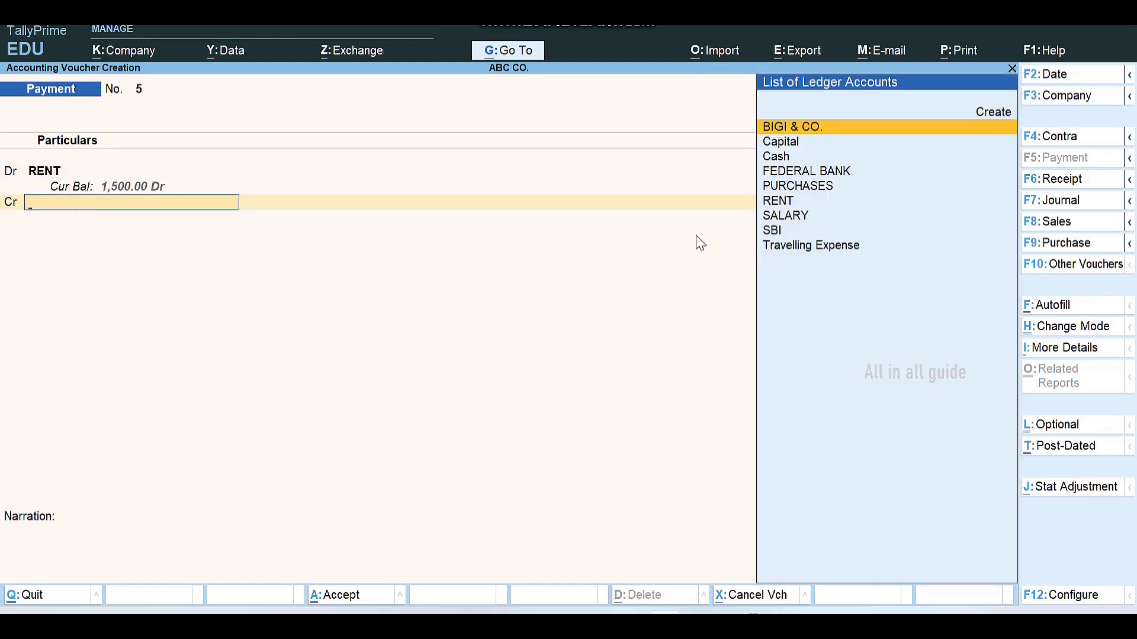
pyautogui.press('Down')
pyautogui.press('Down')
pyautogui.press('Down')
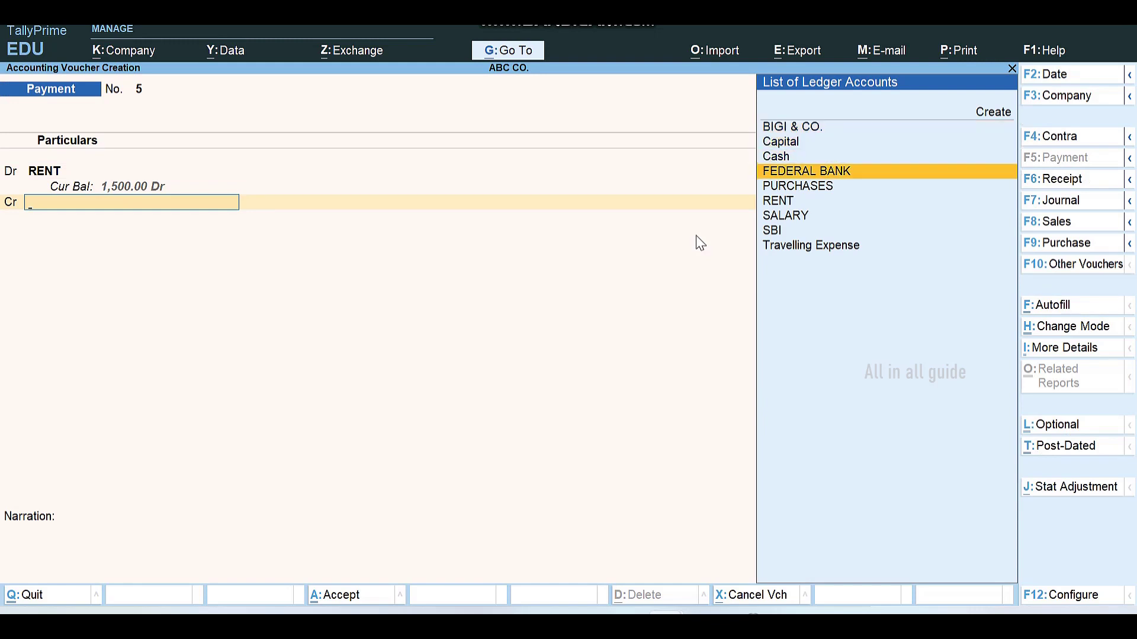
pyautogui.press('Up')
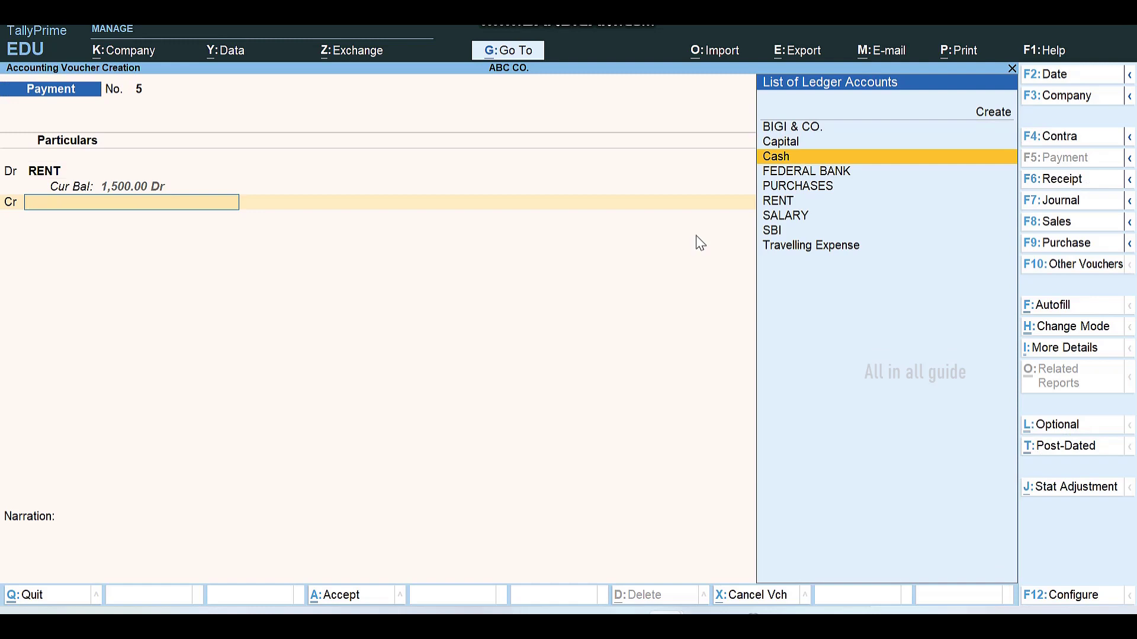
pyautogui.press('Return')
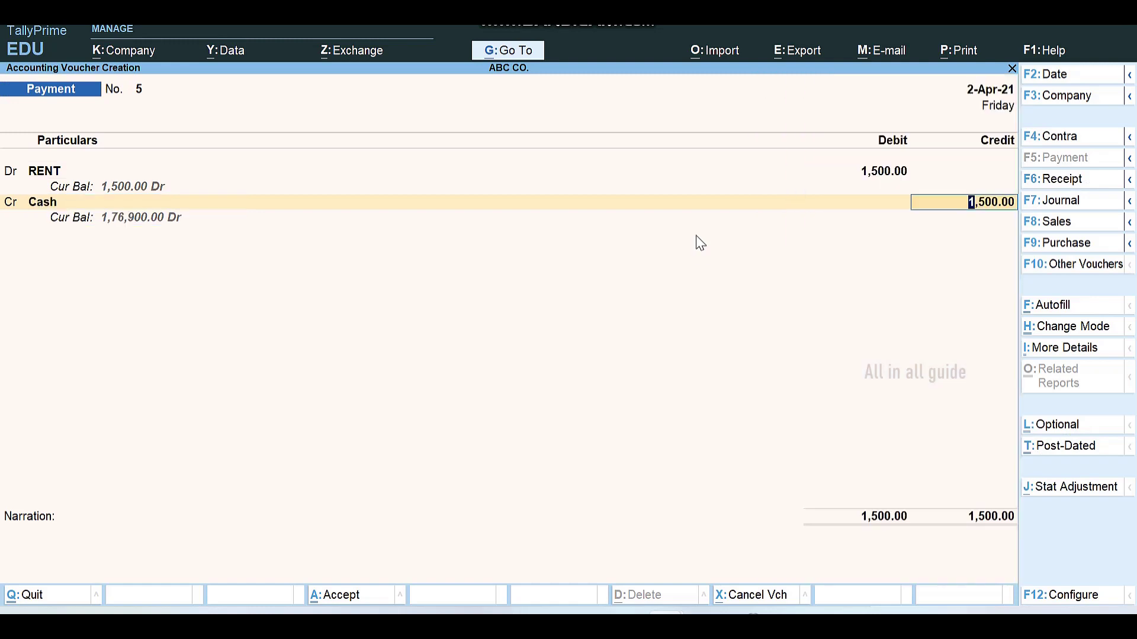
# Accept the 1,500 credit to Cash and save the rent voucher without a narration
pyautogui.press('Return')
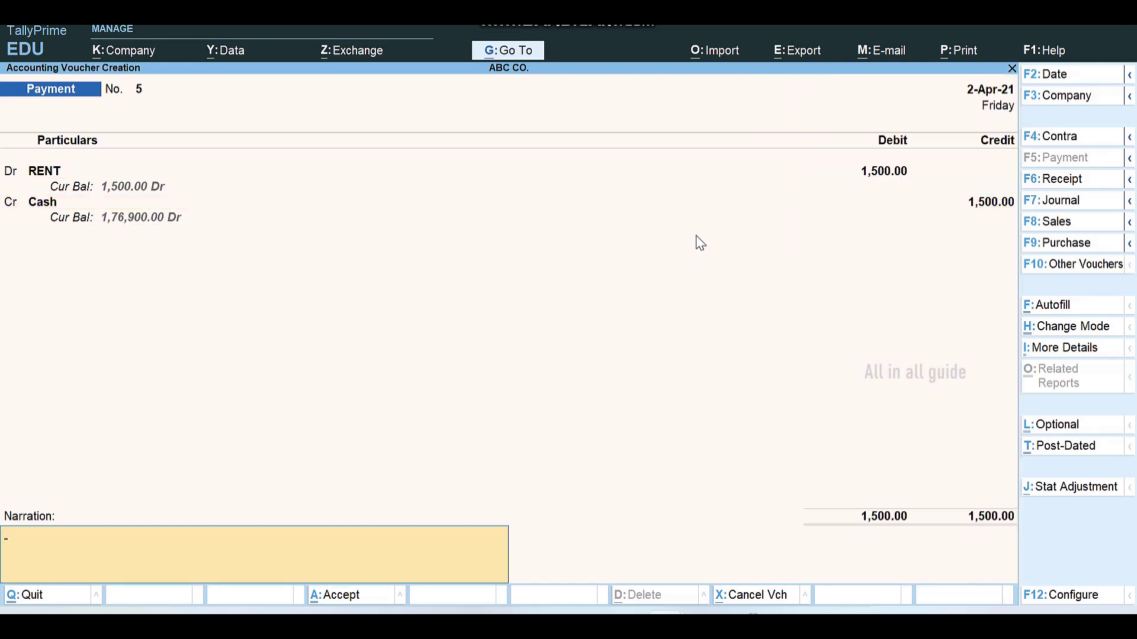
pyautogui.press('Return')
pyautogui.press('Return')
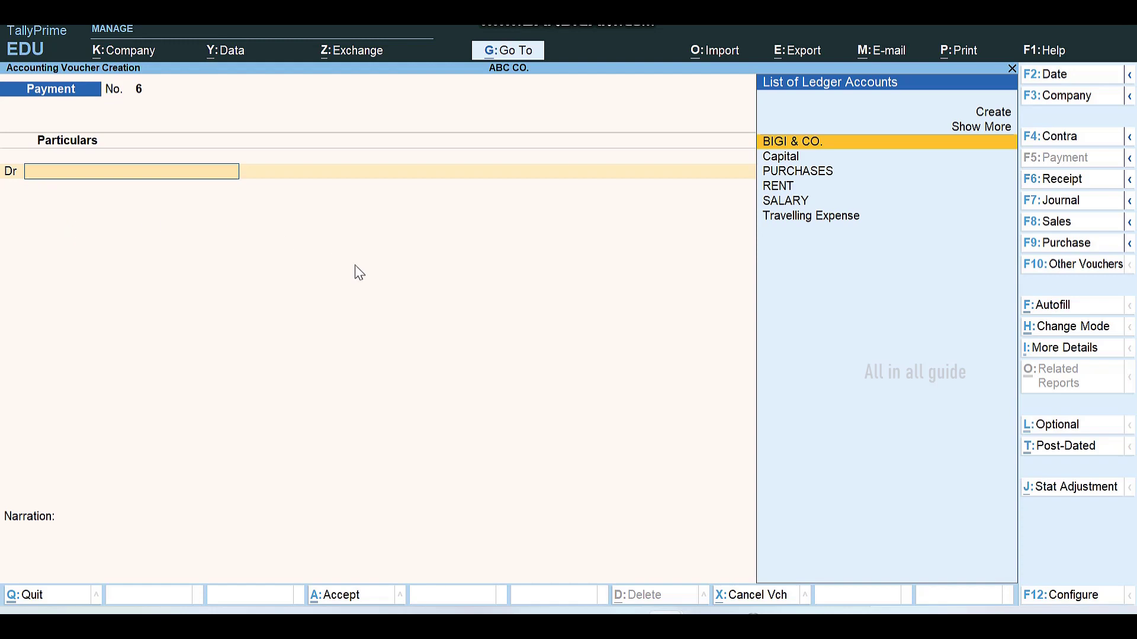
# Open the Cash/Bank Book and drill down through Bank Accounts to the FEDERAL BANK ledger vouchers
pyautogui.click(493, 54)
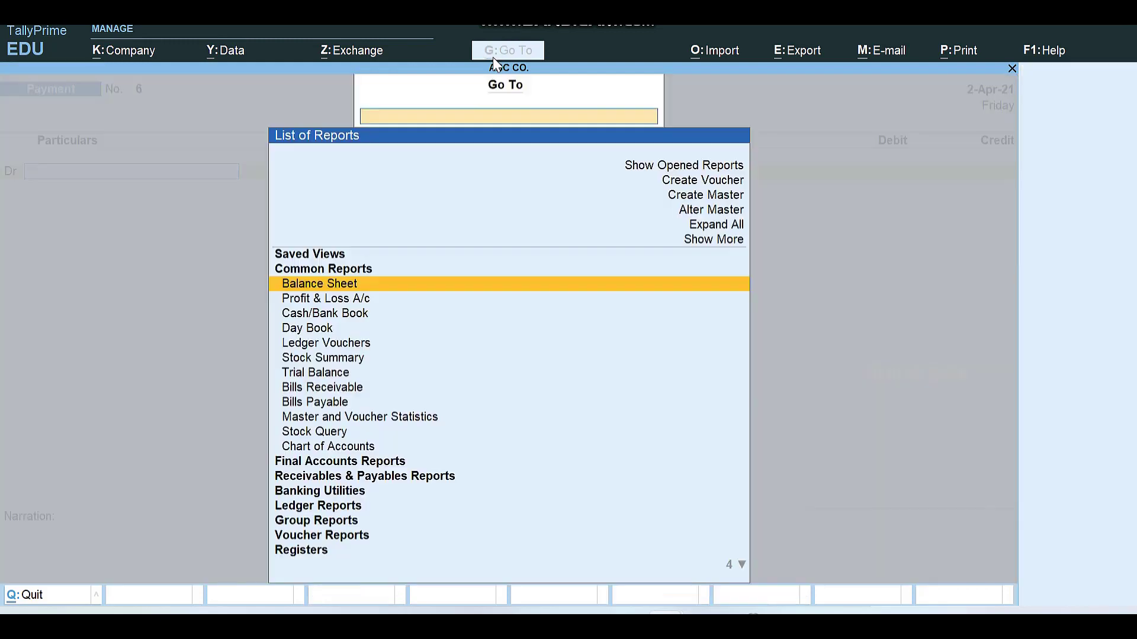
pyautogui.click(336, 319)
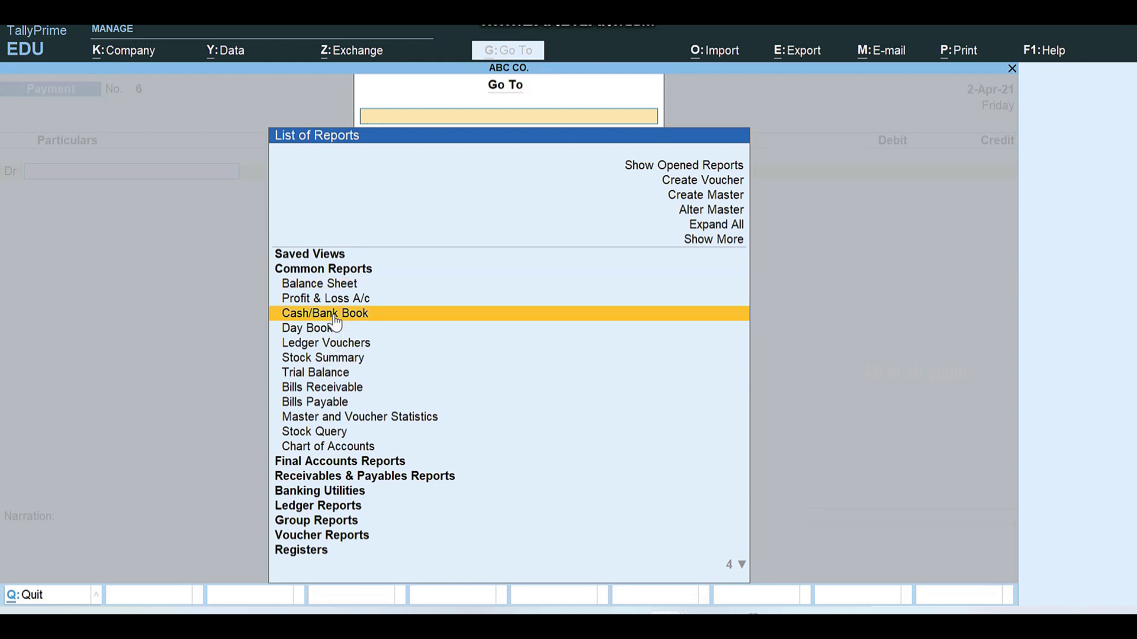
pyautogui.click(335, 320)
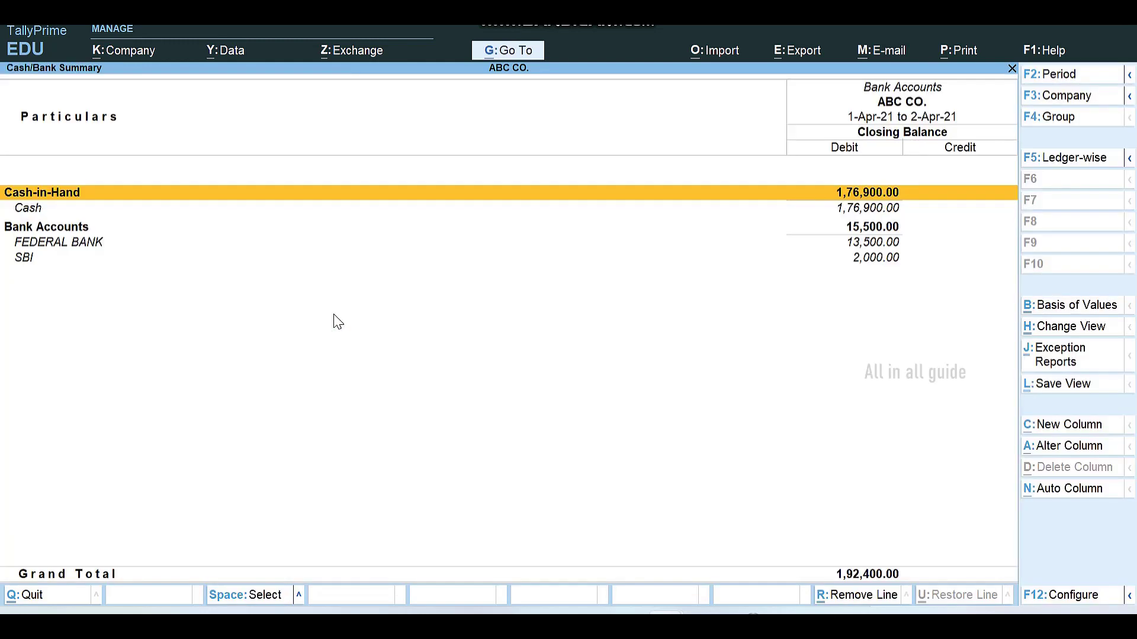
pyautogui.press('Down')
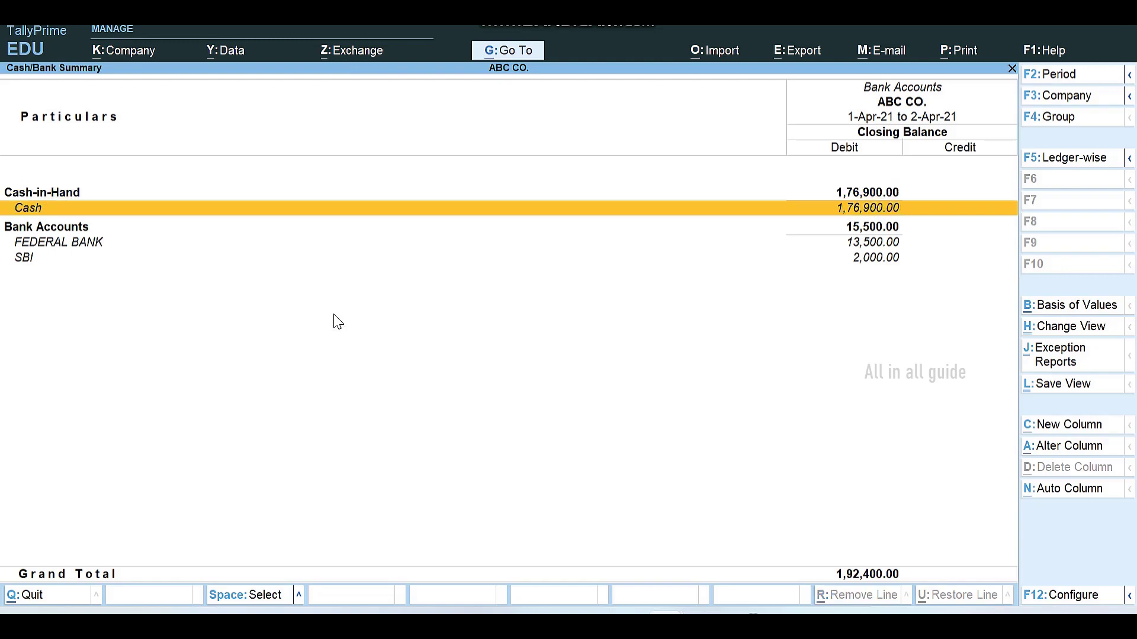
pyautogui.press('Down')
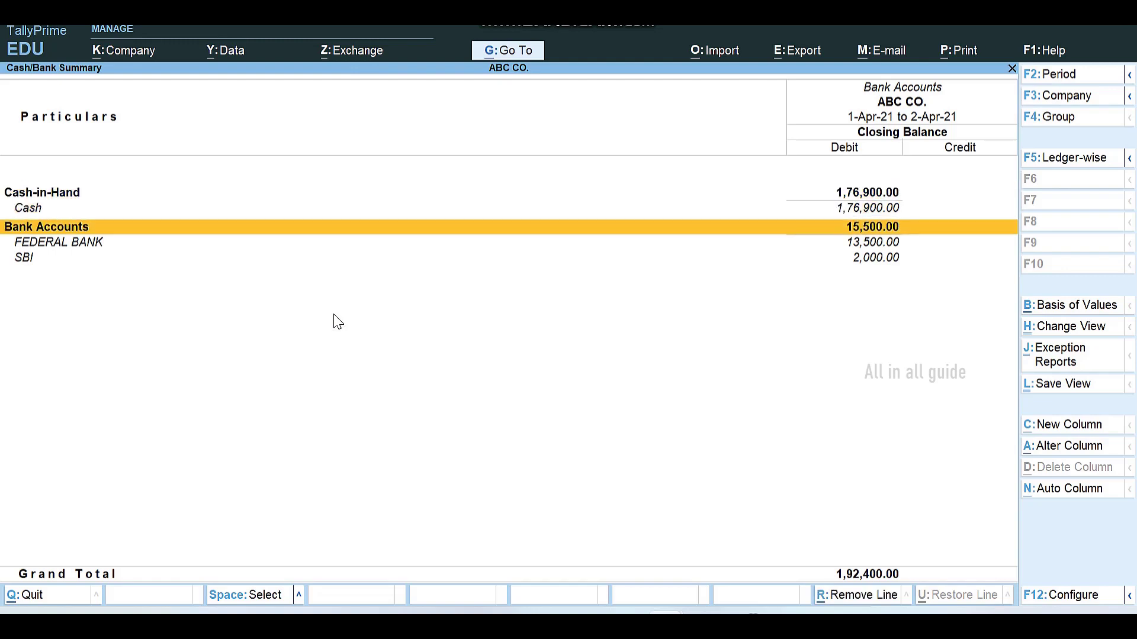
pyautogui.press('Return')
pyautogui.press('Return')
pyautogui.press('Return')
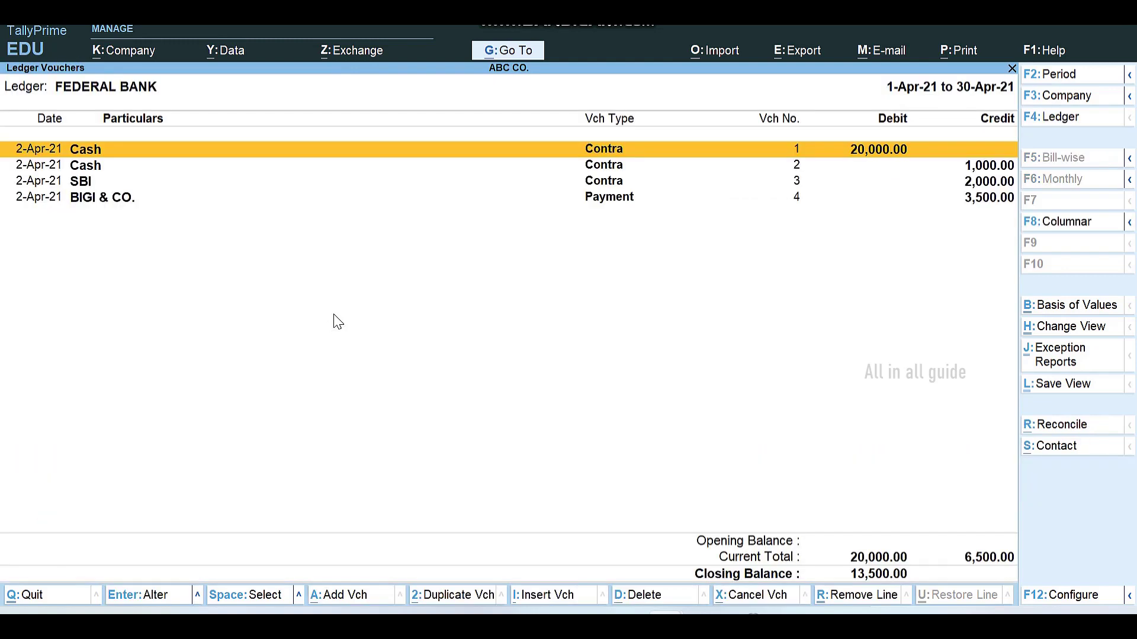
# View the BIGI & CO. payment voucher from the FEDERAL BANK ledger, then return to payment voucher creation
pyautogui.press('Down')
pyautogui.press('Down')
pyautogui.press('Down')
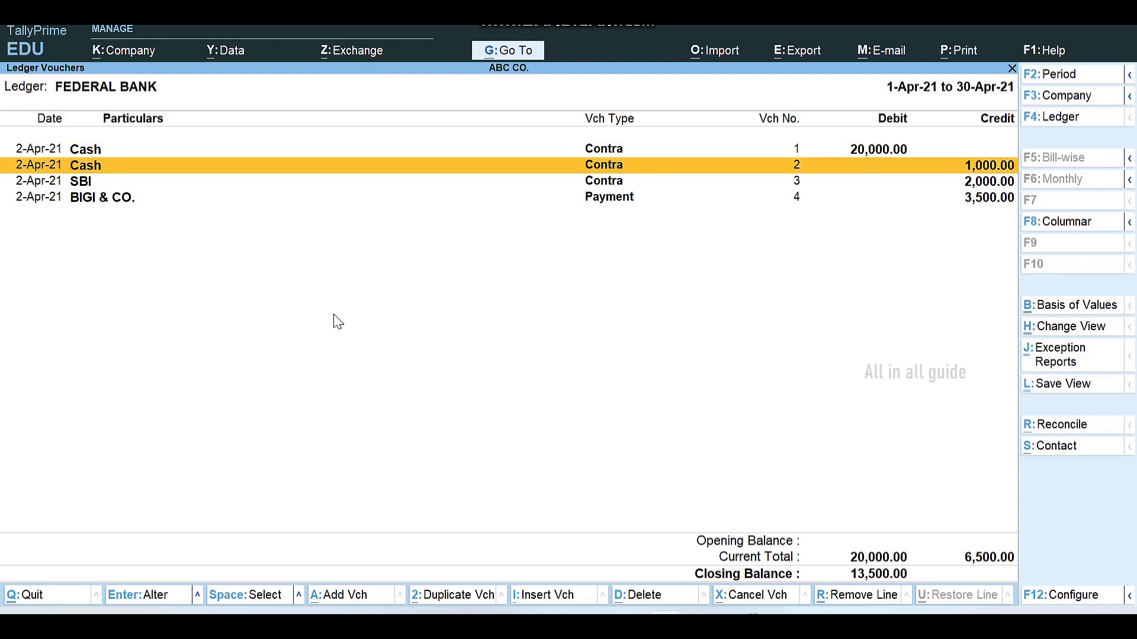
pyautogui.press('Return')
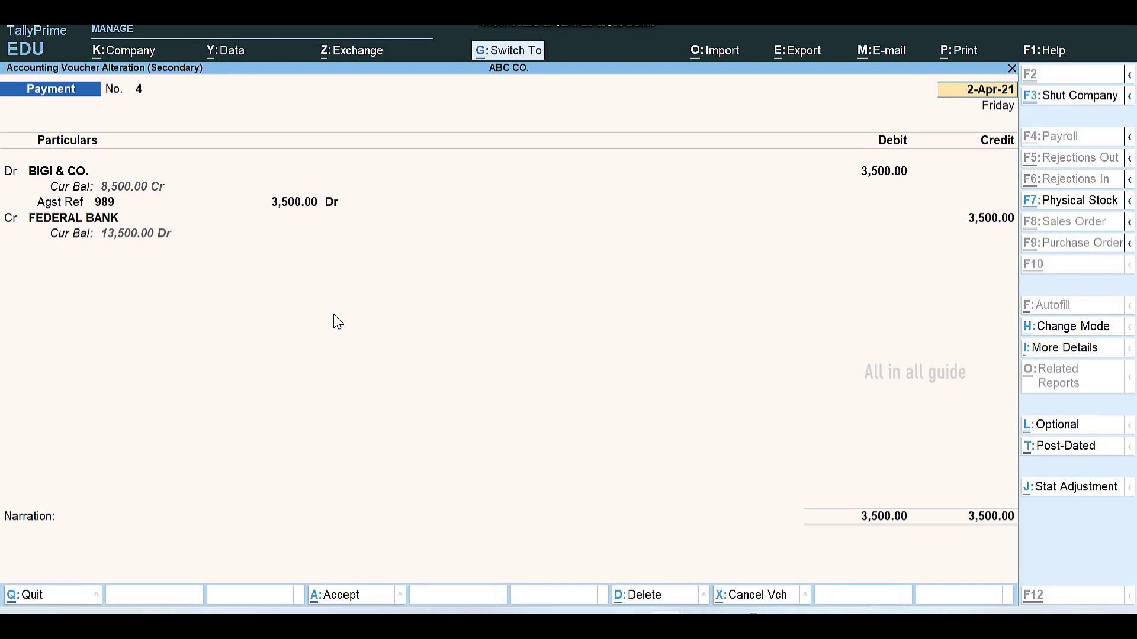
pyautogui.press('Escape')
pyautogui.hotkey('alt', 'a')
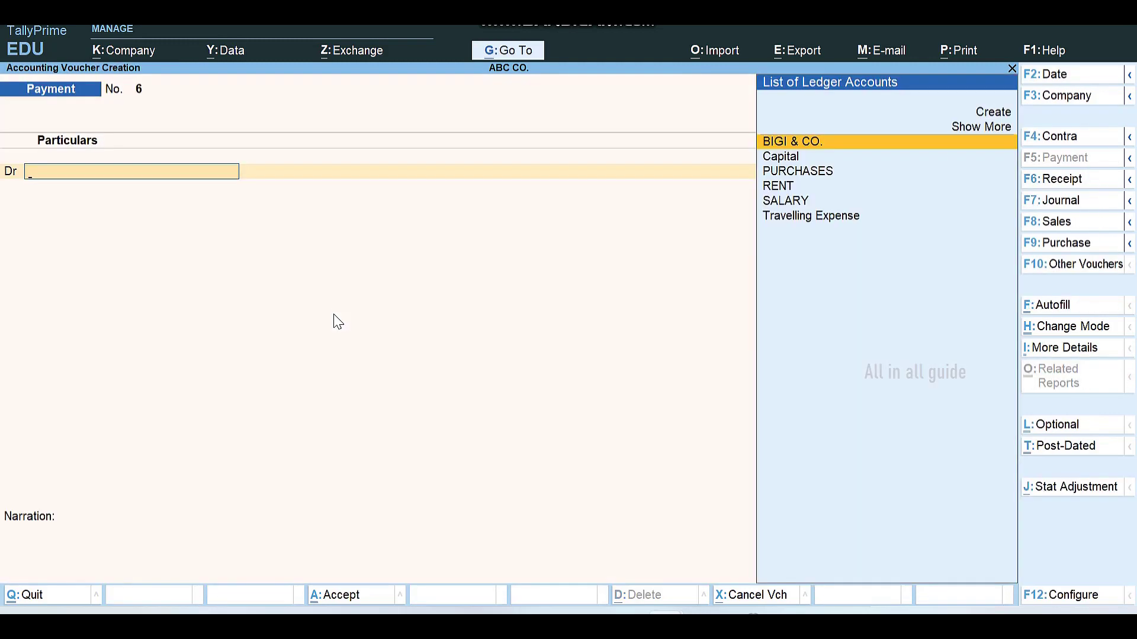
# Open the Day Book report to review the vouchers recorded for ABC CO
pyautogui.click(508, 49)
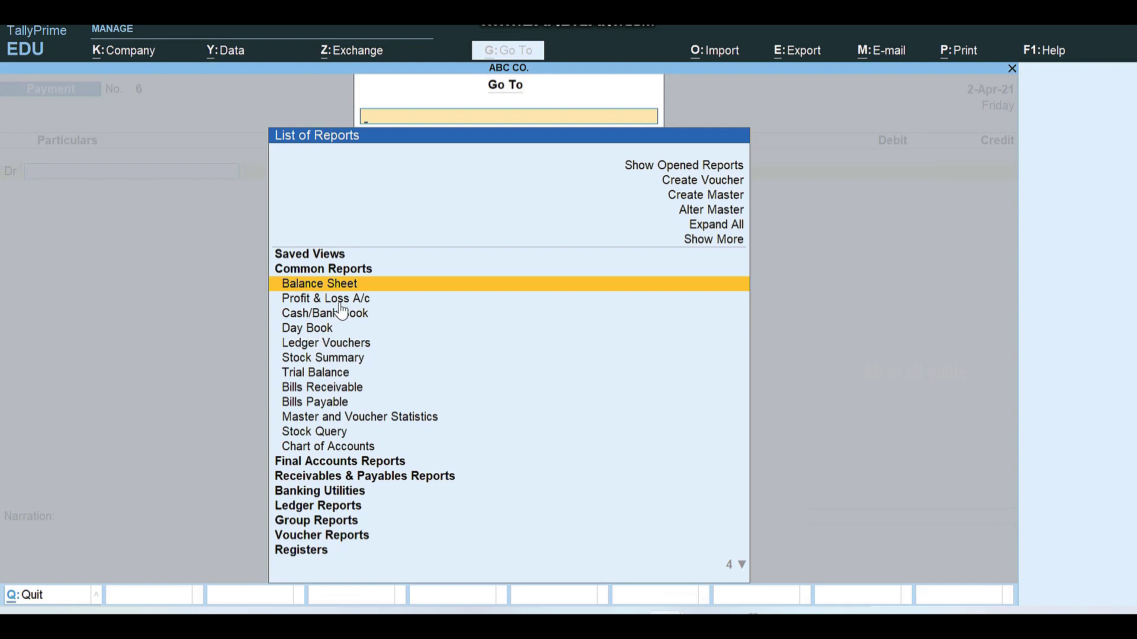
pyautogui.click(321, 332)
pyautogui.click(321, 331)
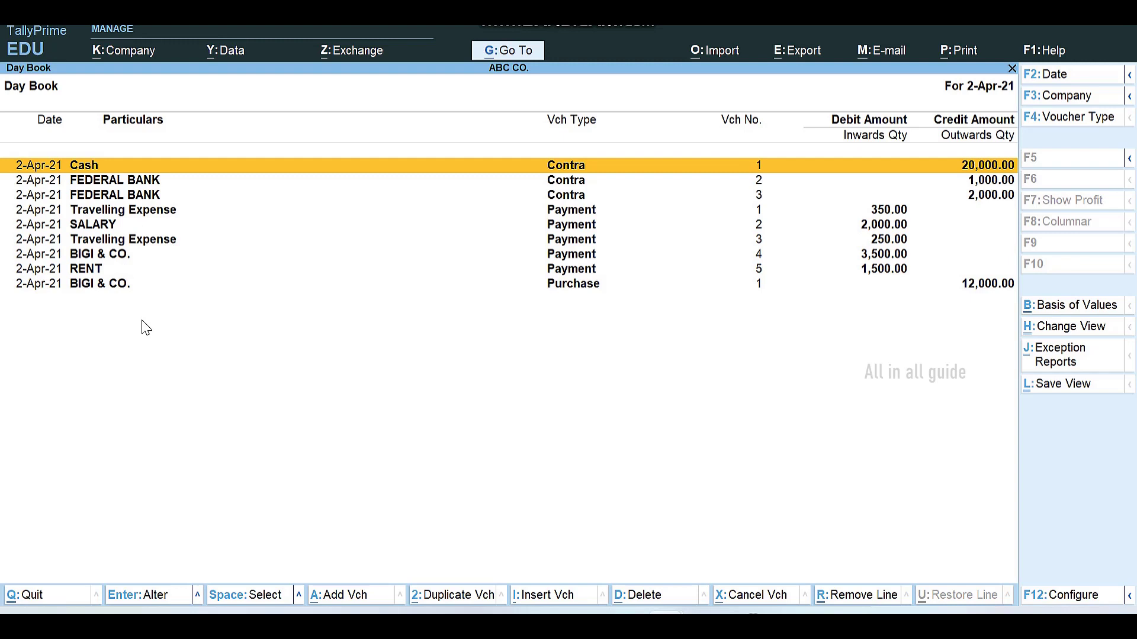
# View the 350 Travelling Expense payment voucher from the Day Book and return to payment voucher creation
pyautogui.press('Down')
pyautogui.press('Down')
pyautogui.press('Down')
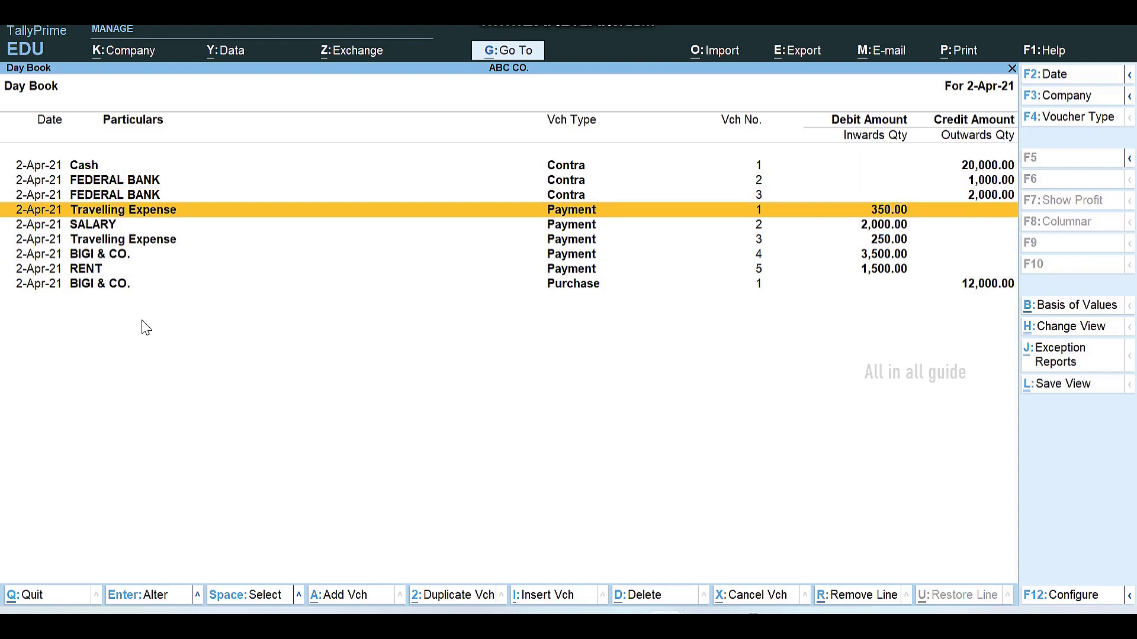
pyautogui.press('Return')
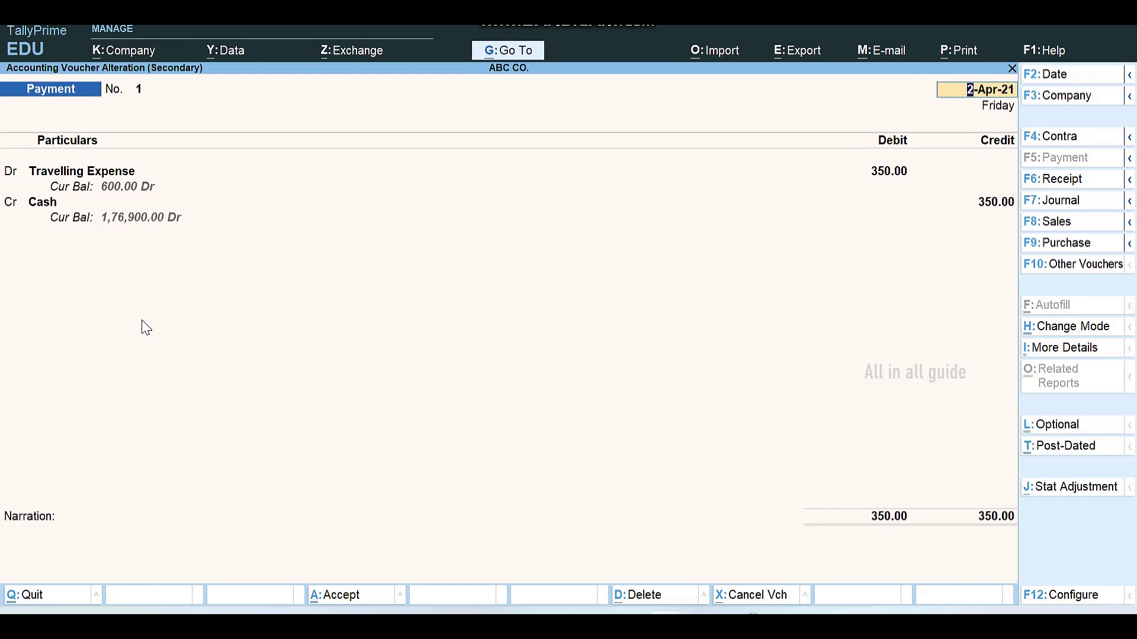
pyautogui.hotkey('ctrl', 'a')
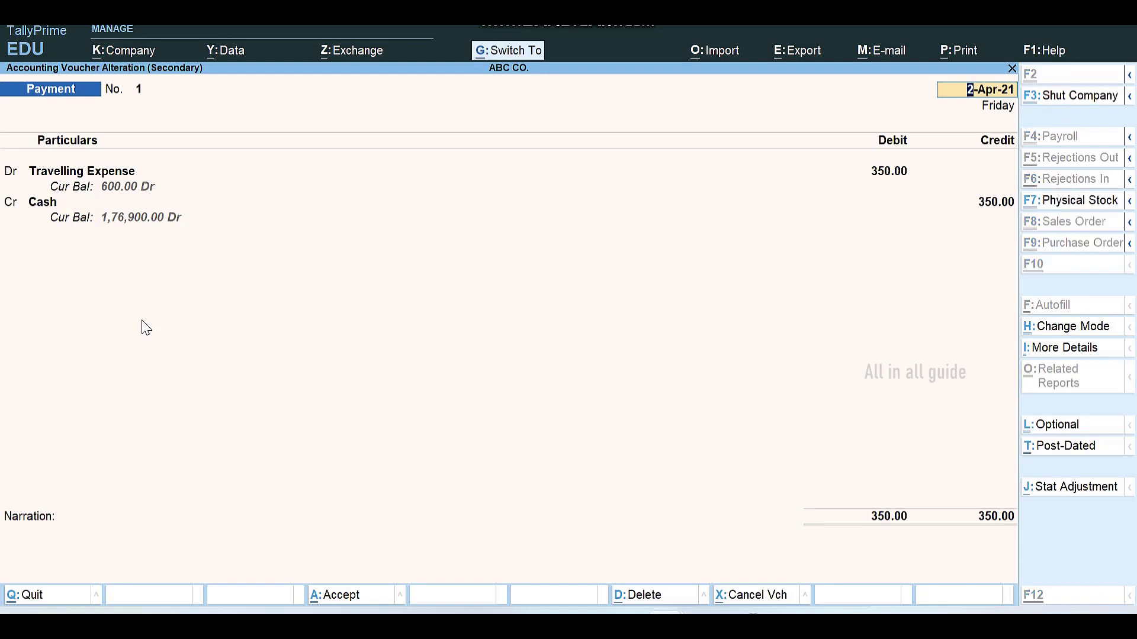
pyautogui.hotkey('alt', 'a')
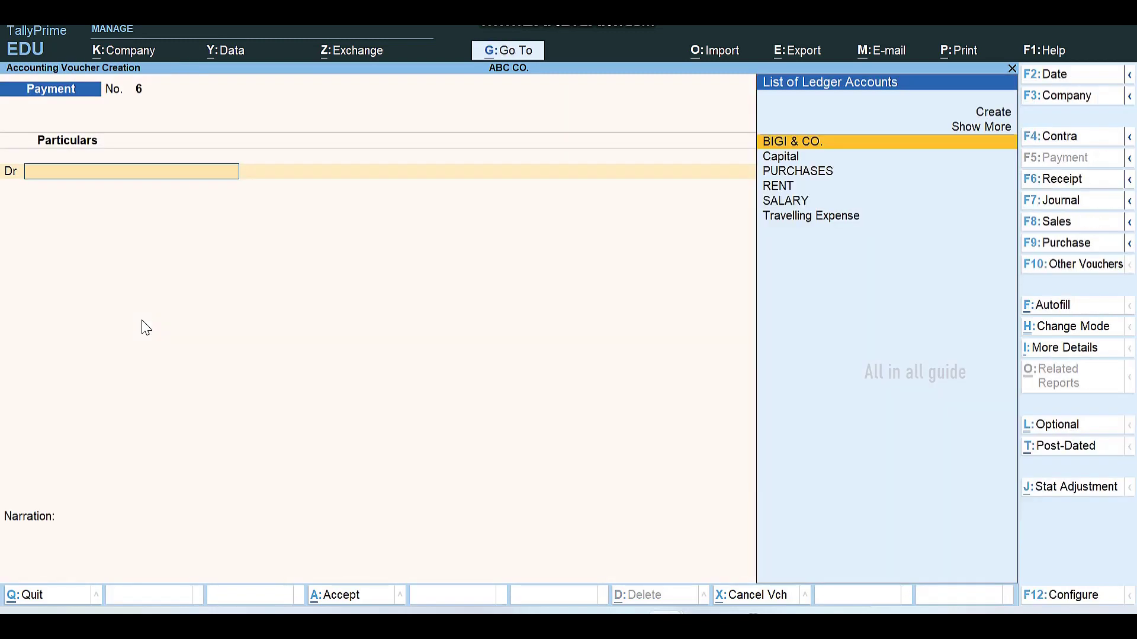